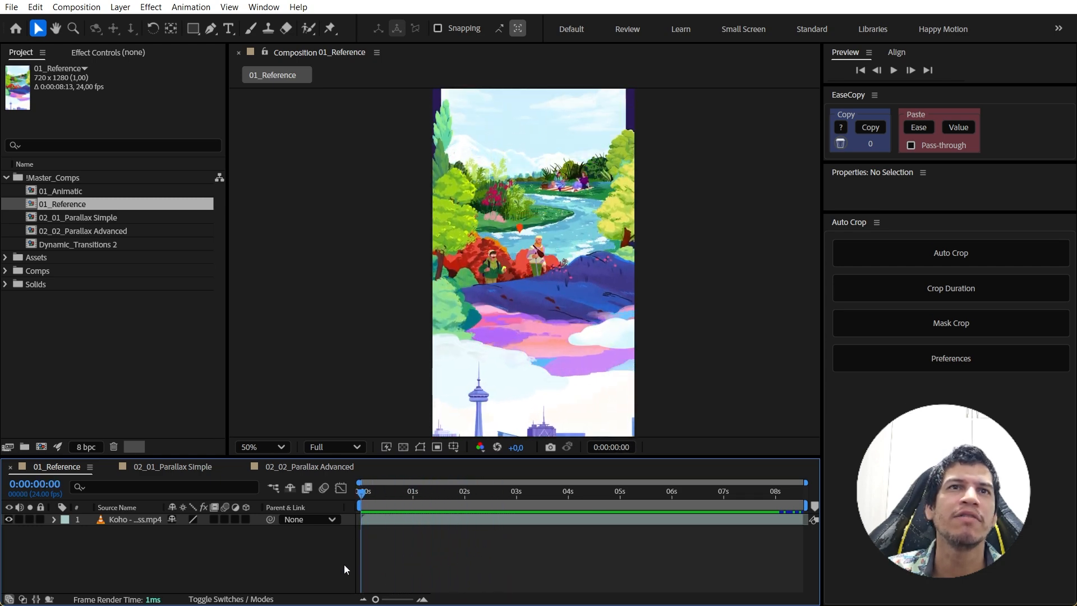
Open the 02_01_Parallax Simple composition and show the motion paths of the yellow and red squares.
left_click(166, 467)
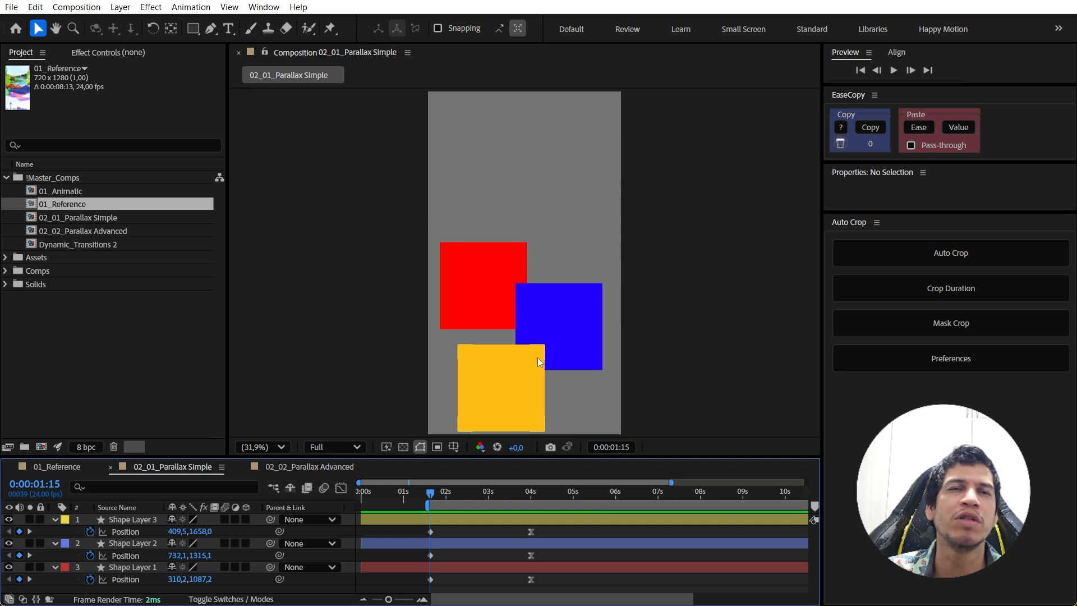
left_click(483, 390)
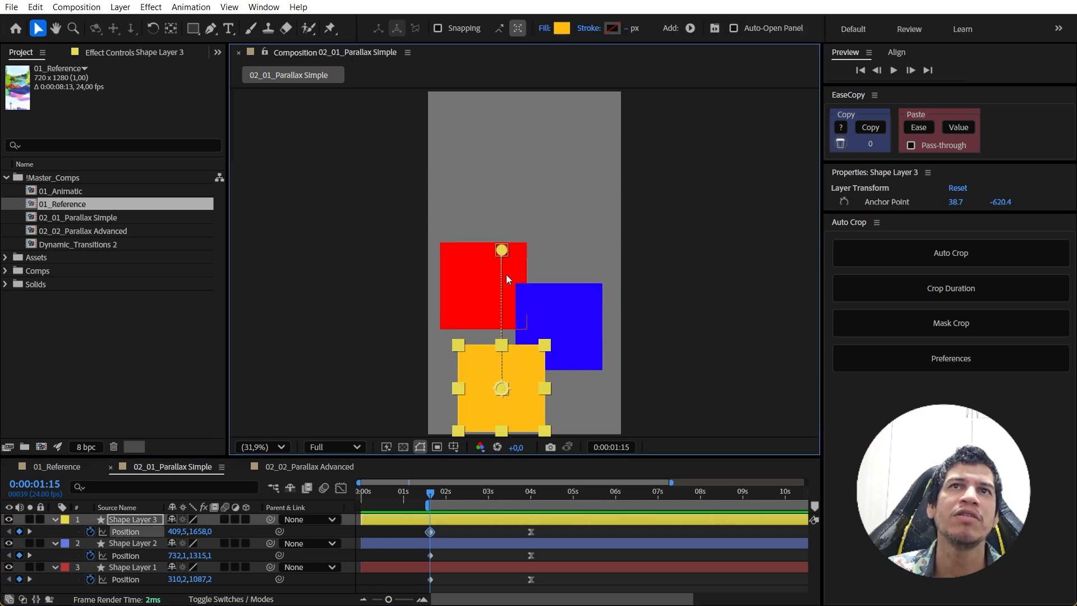
left_click(460, 283)
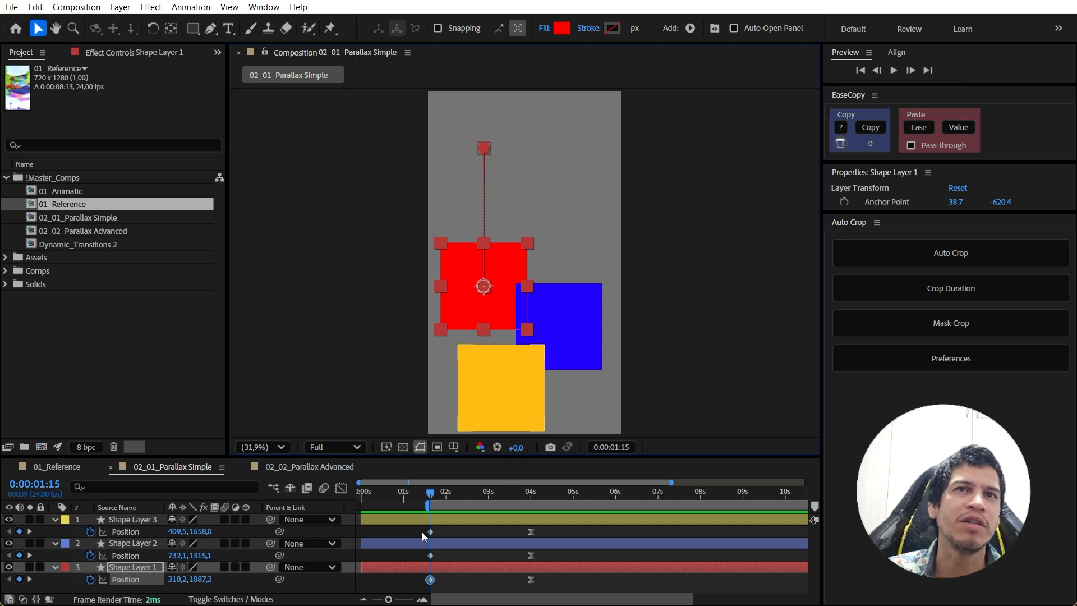
Select the Position keyframes of all three shape layers and preview their motion from 0:00:01:15.
left_click_drag(422, 532, 532, 584)
key("space")
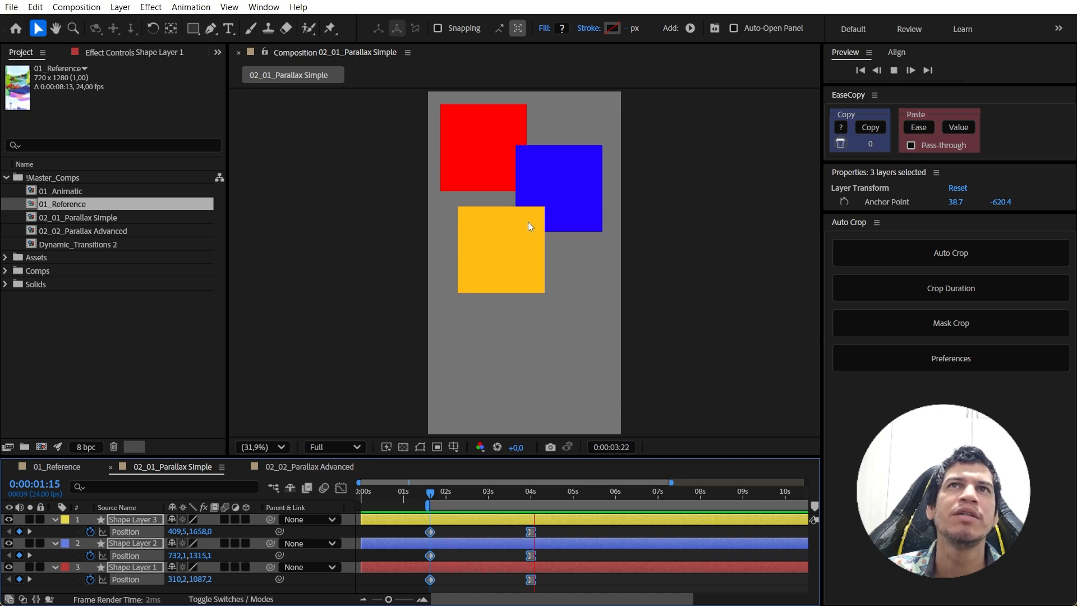
left_click(434, 492)
key("space")
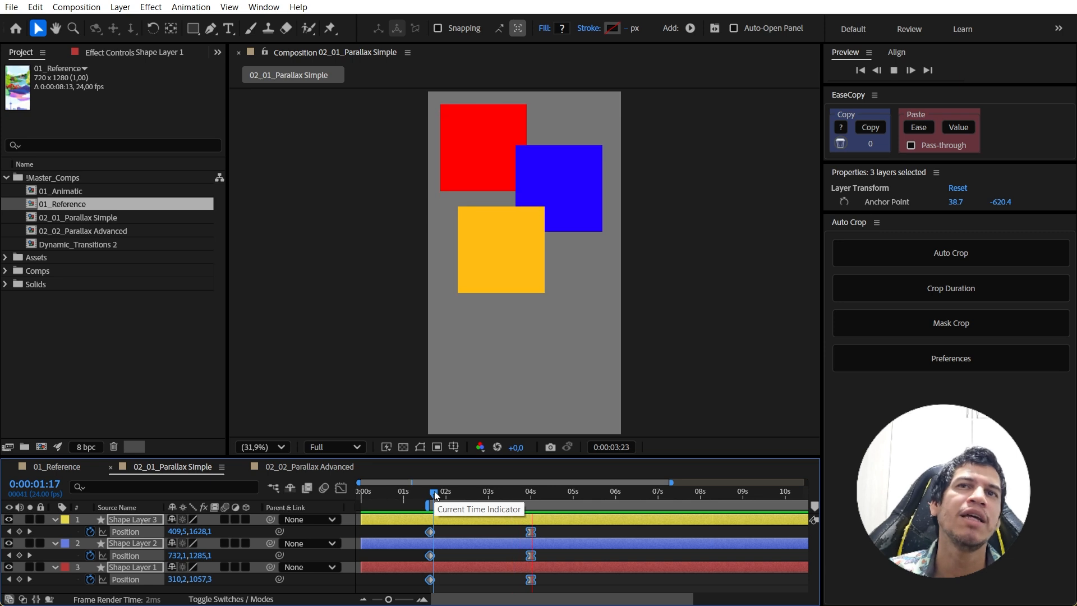
key("space")
left_click(430, 500)
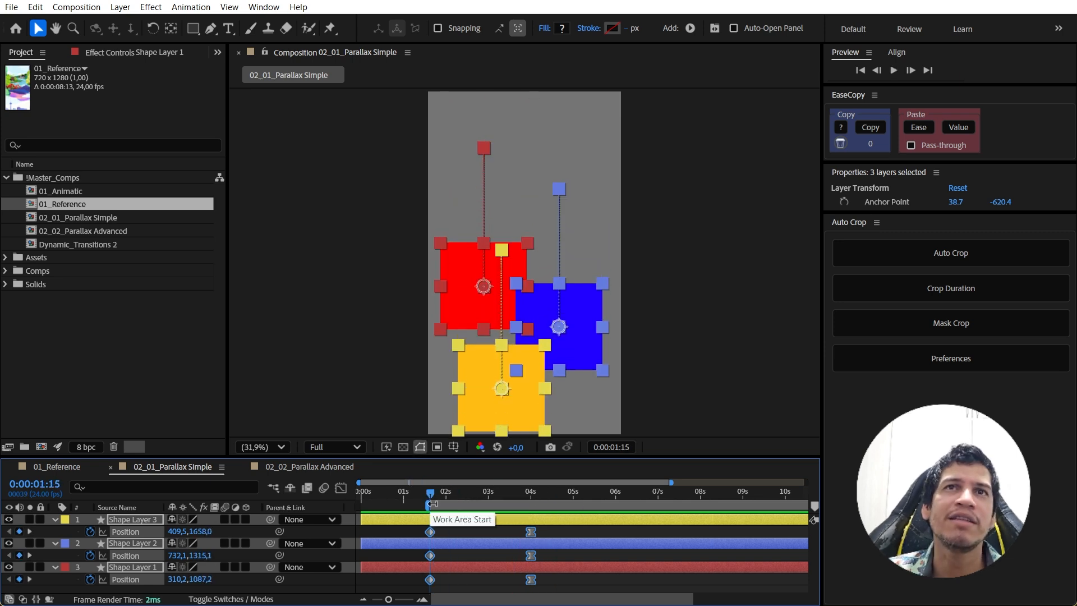
left_click(682, 350)
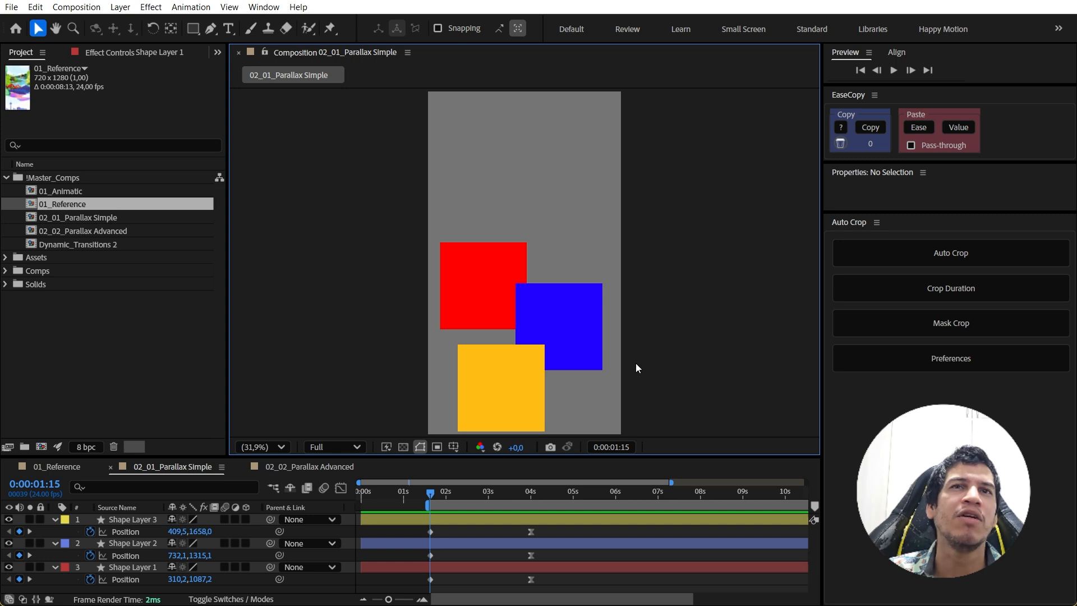
Examine the motion paths of the yellow, blue and red squares one by one.
left_click(487, 392)
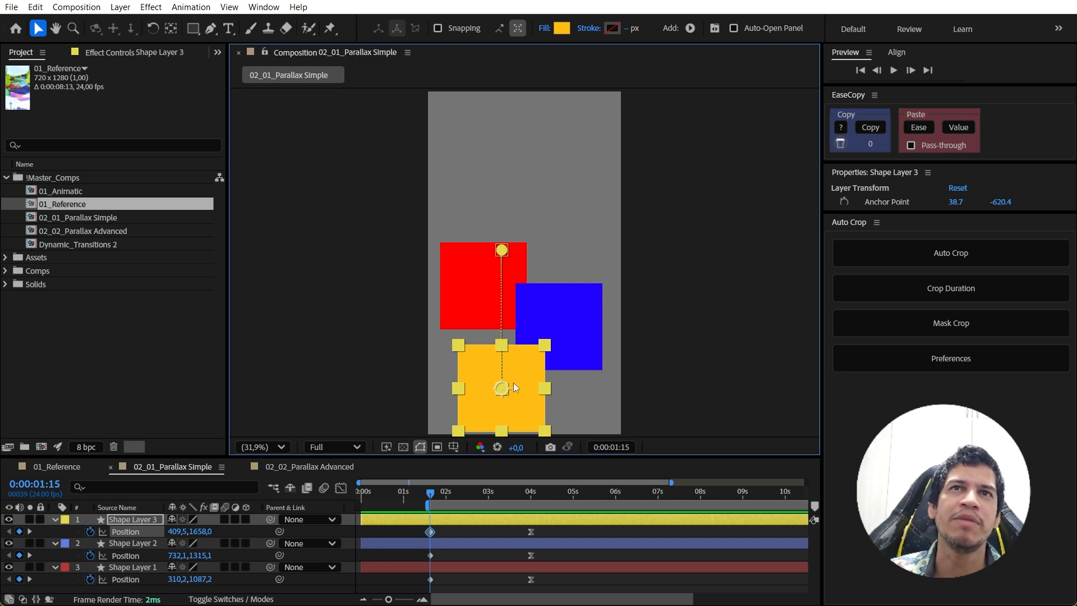
left_click(547, 307)
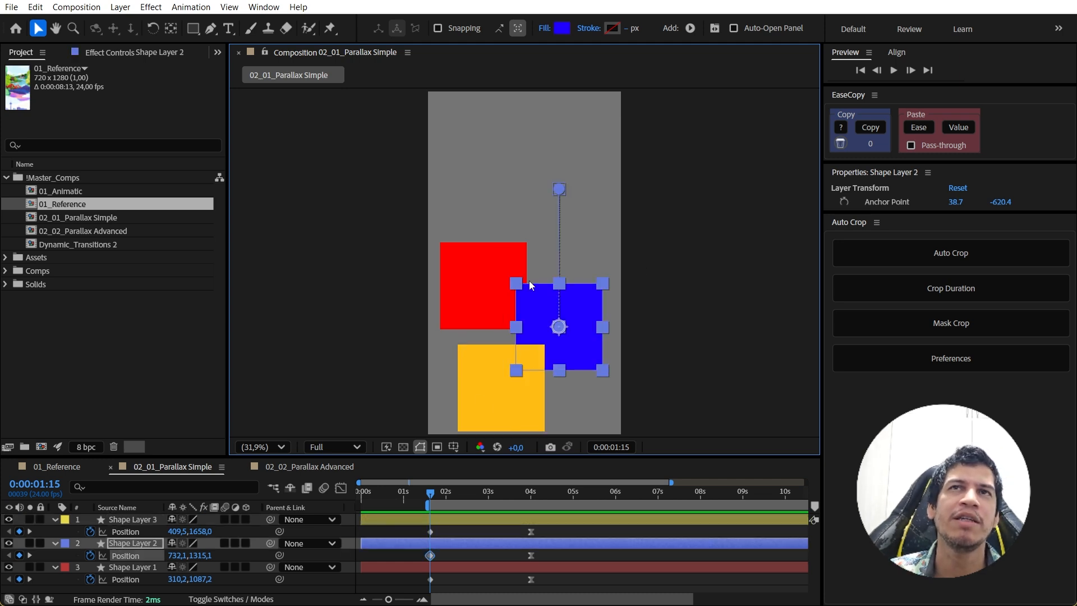
left_click(495, 296)
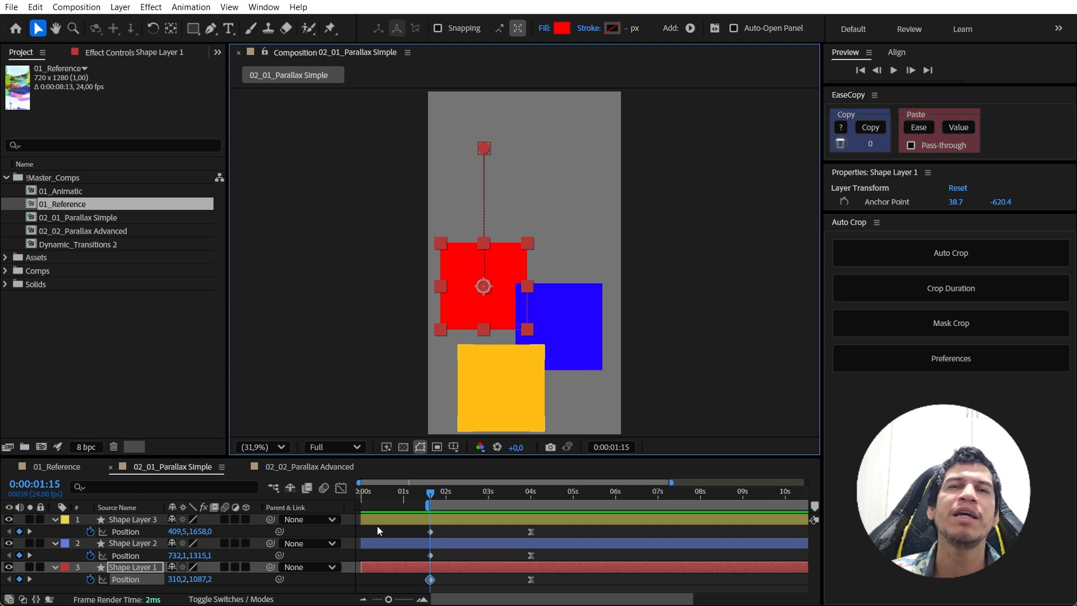
left_click(466, 536)
left_click(463, 521)
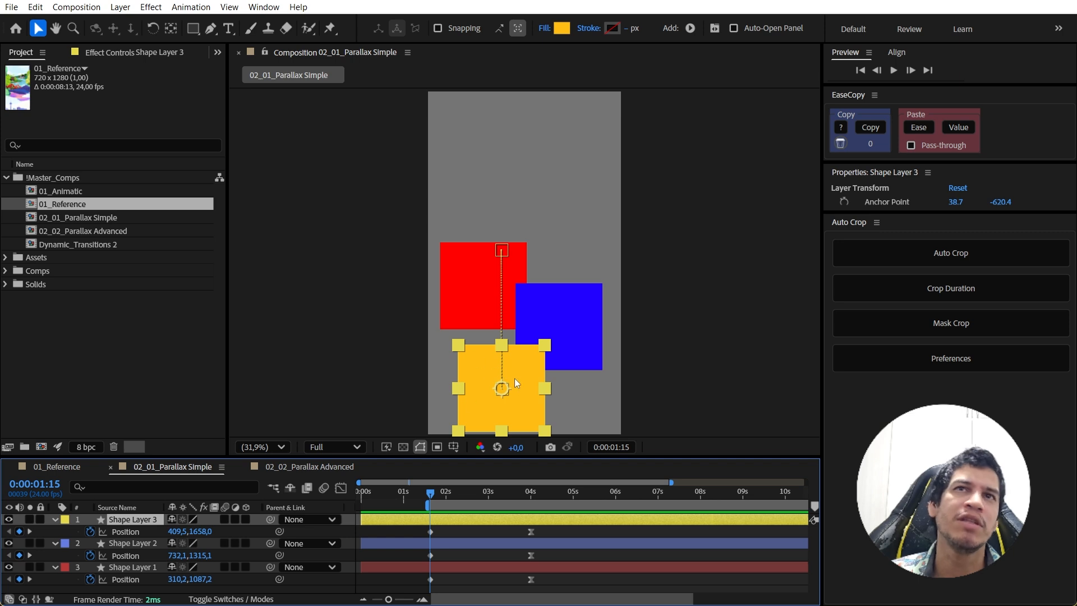
left_click(439, 533)
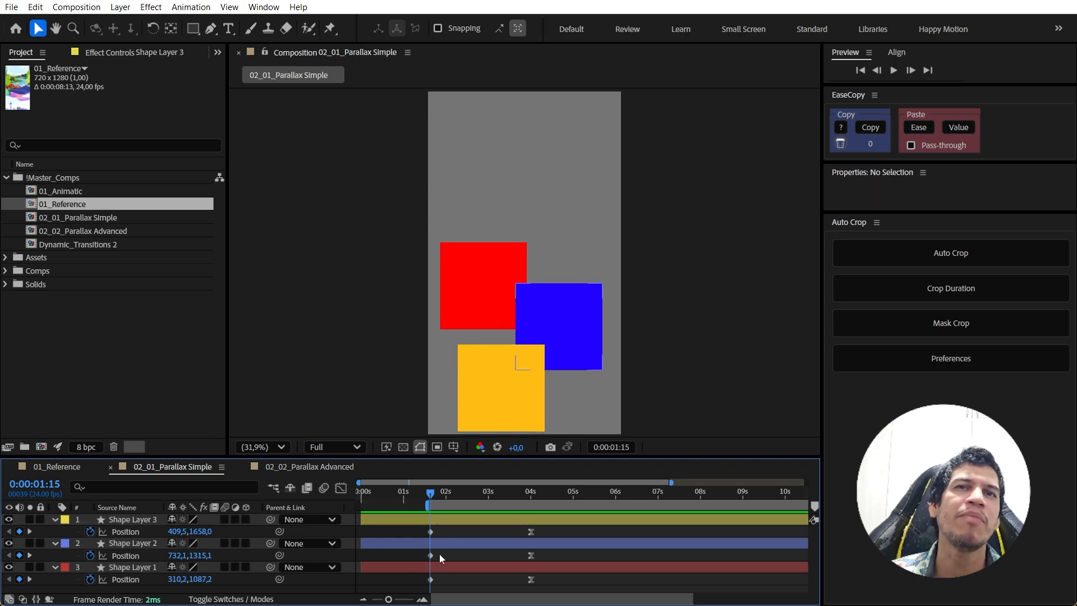
Move Shape Layer 2's first Position keyframe earlier, just before 1 second, and Shape Layer 1's first Position keyframe to the composition start.
left_click_drag(442, 552, 422, 599)
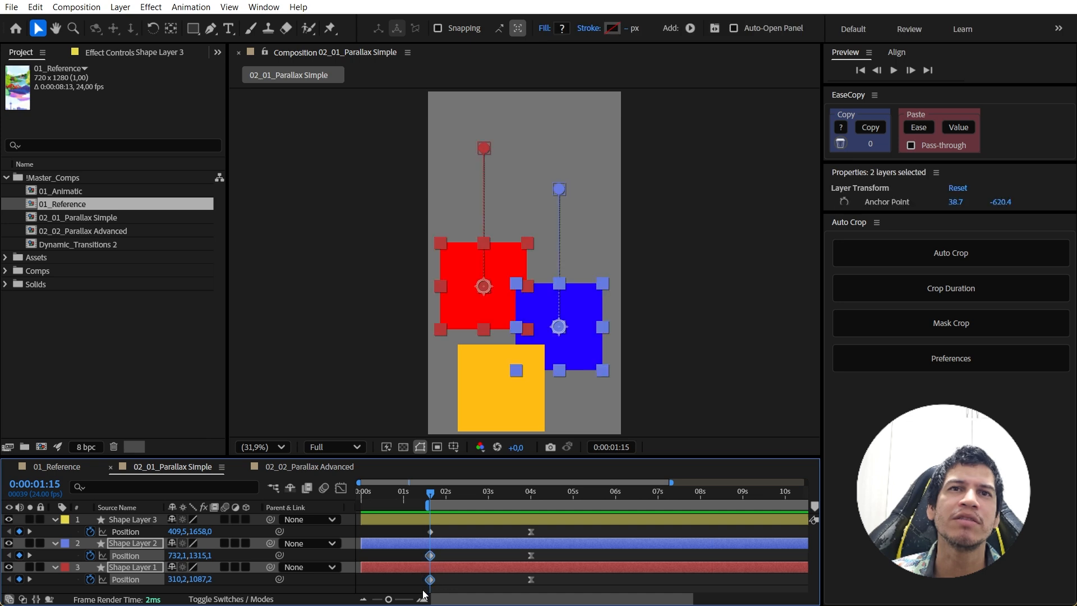
left_click_drag(430, 557, 360, 580)
left_click(384, 586)
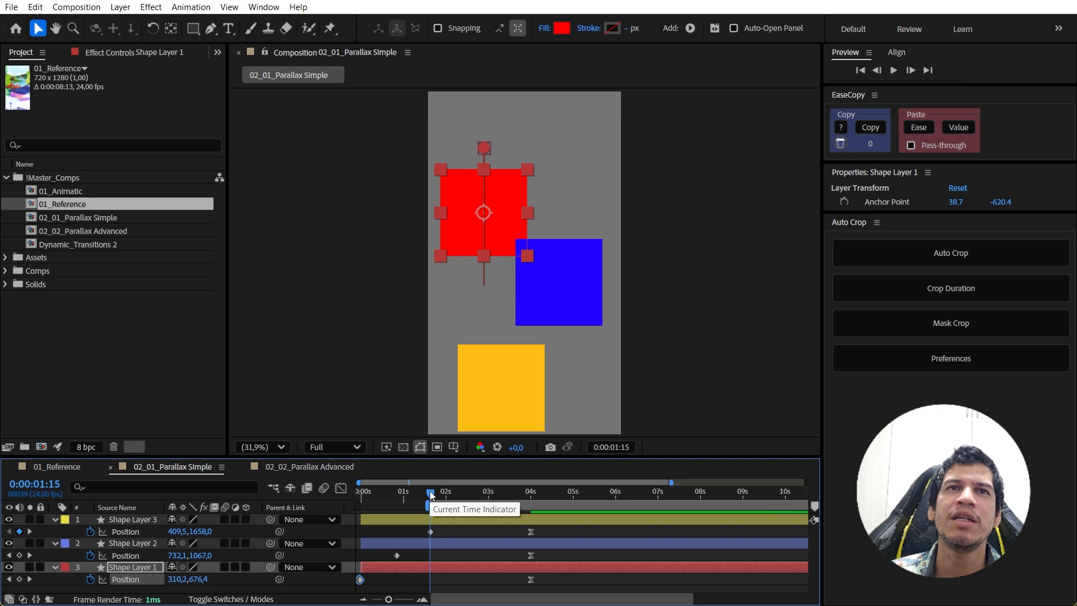
End the work area at 0:00:05:02 and preview the squares' staggered motion from 0:00:01:15.
key("space")
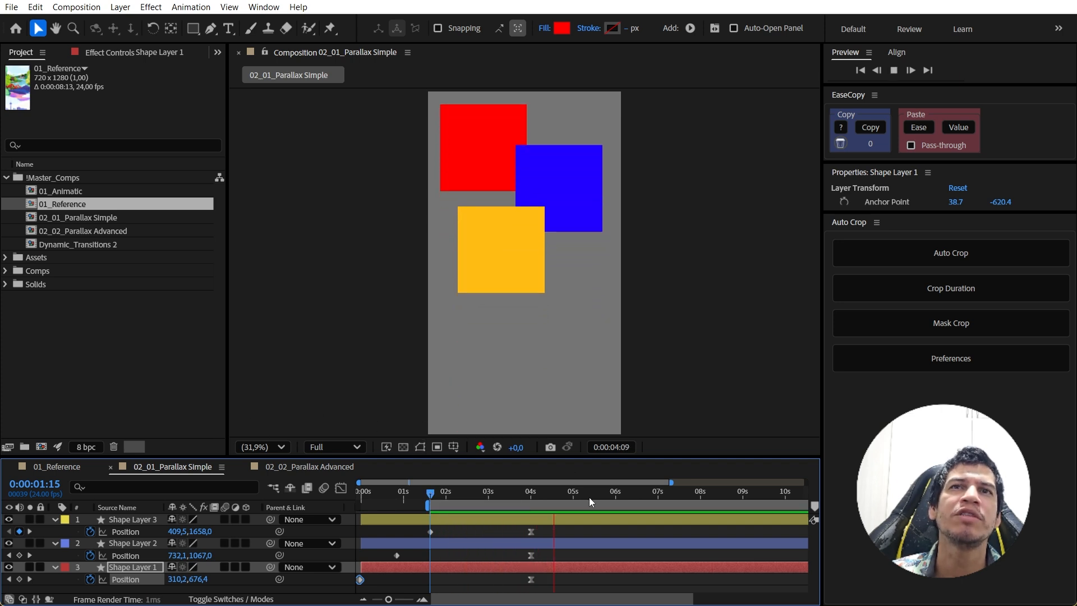
key("space")
key("n")
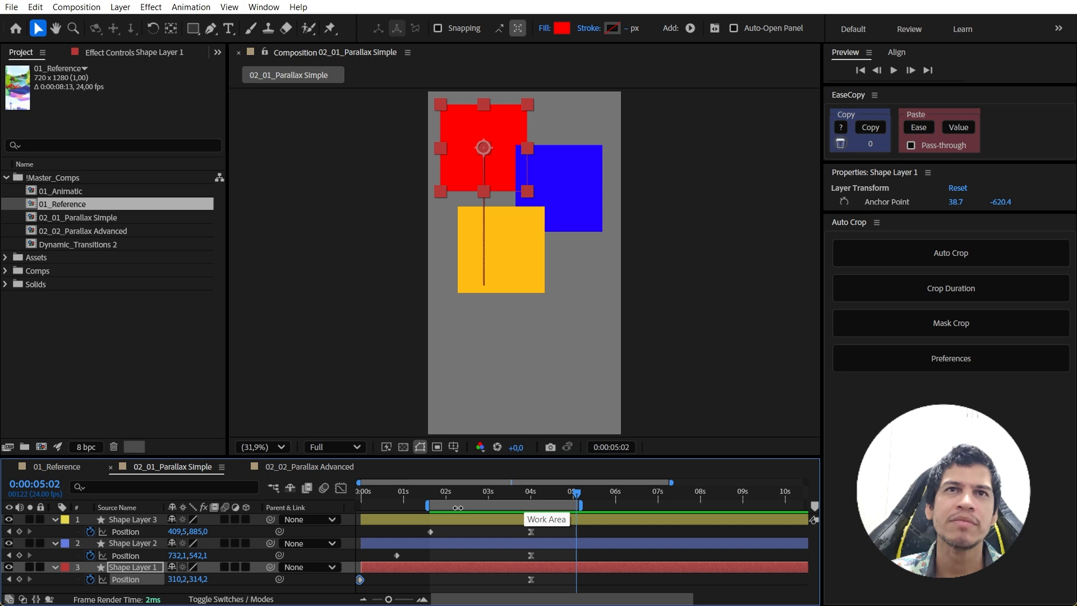
left_click(430, 495)
key("space")
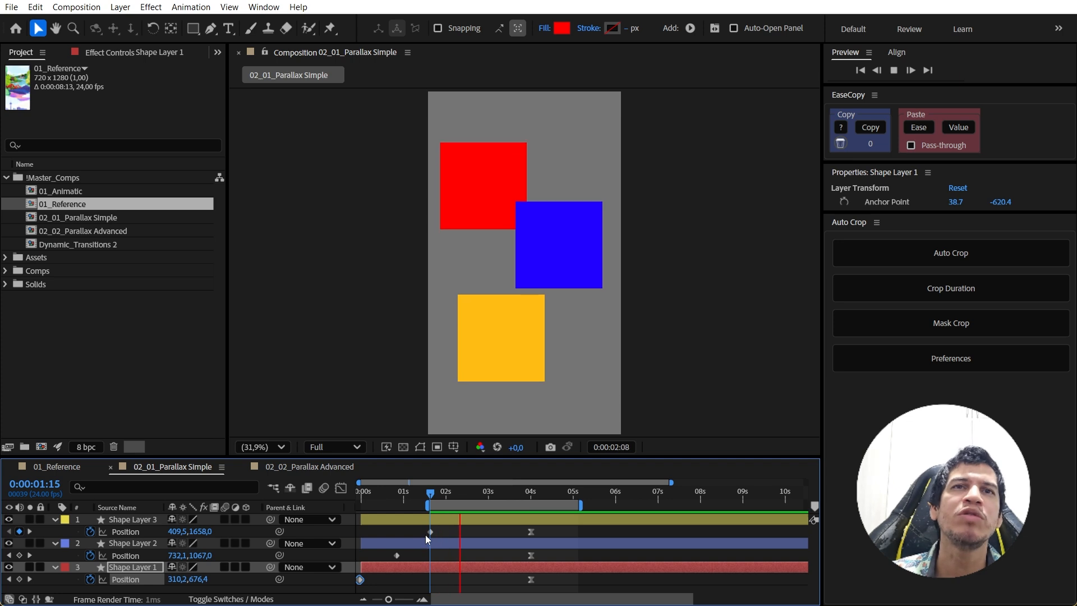
left_click_drag(425, 534, 374, 561)
left_click_drag(570, 580, 359, 583)
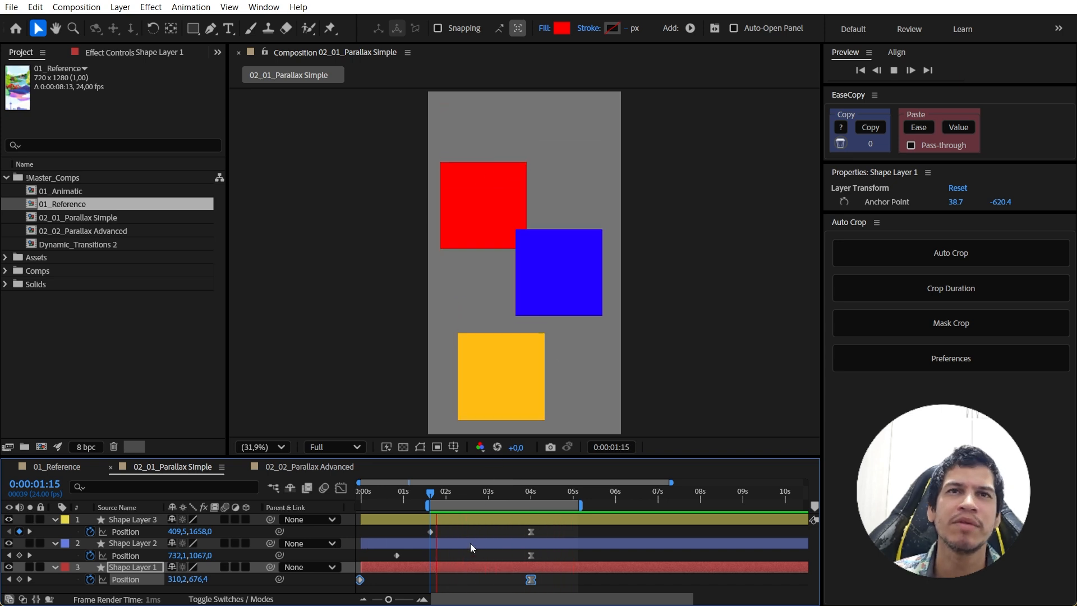
key("space")
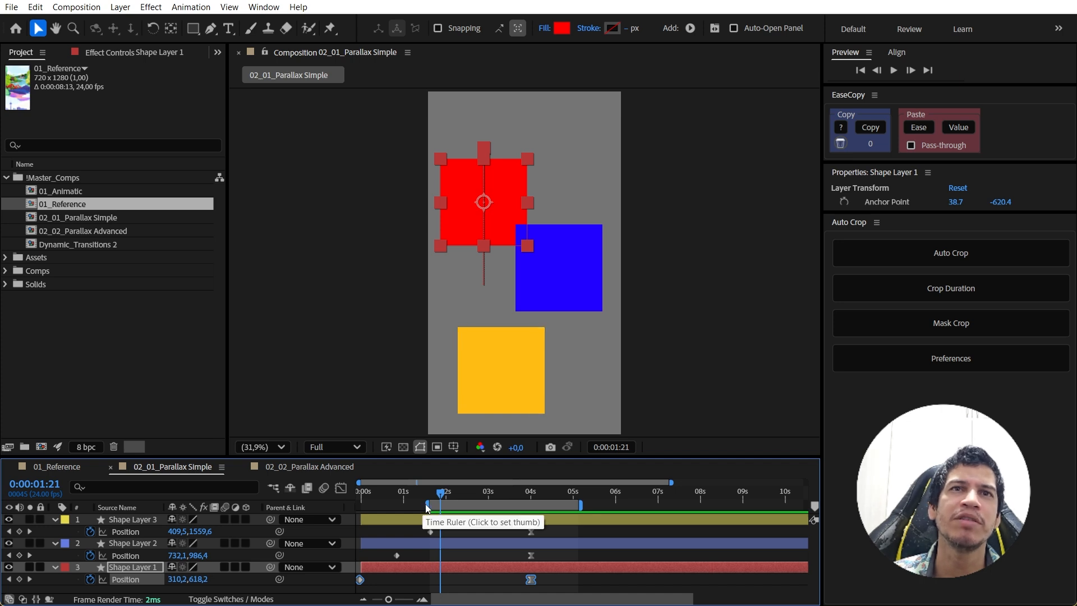
Preview the animation with the work area extended to the composition start, and return the work area start to 0:00:01:15.
left_click_drag(425, 505, 295, 496)
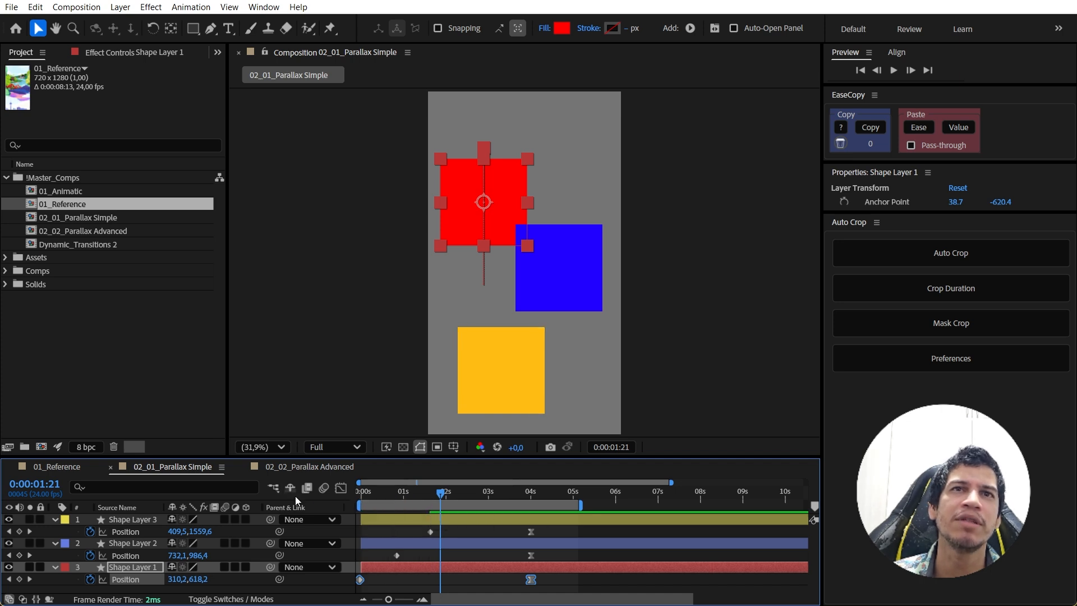
left_click(395, 555)
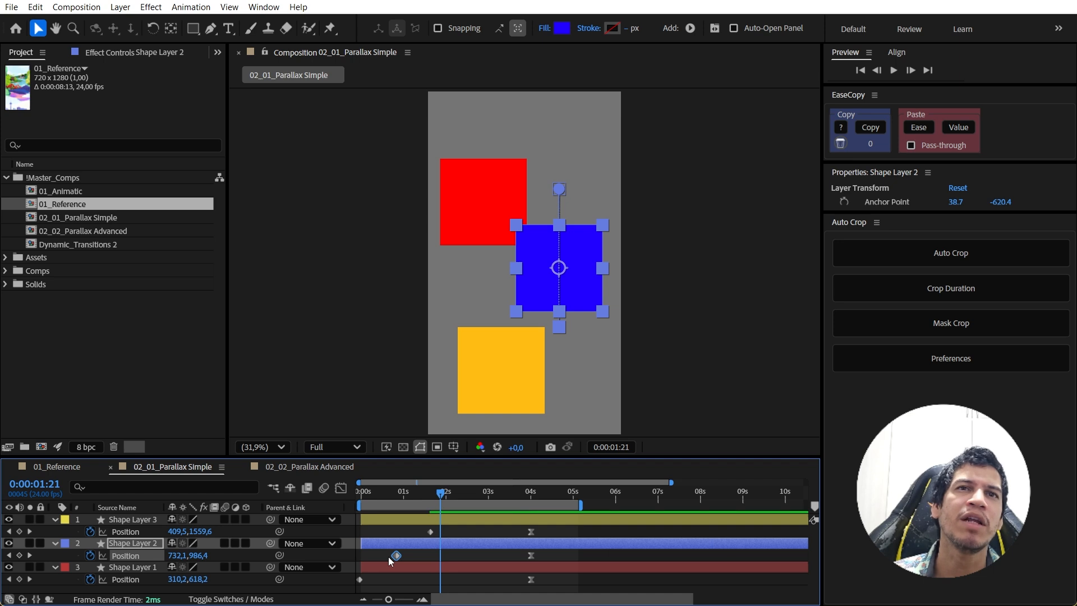
left_click(388, 556)
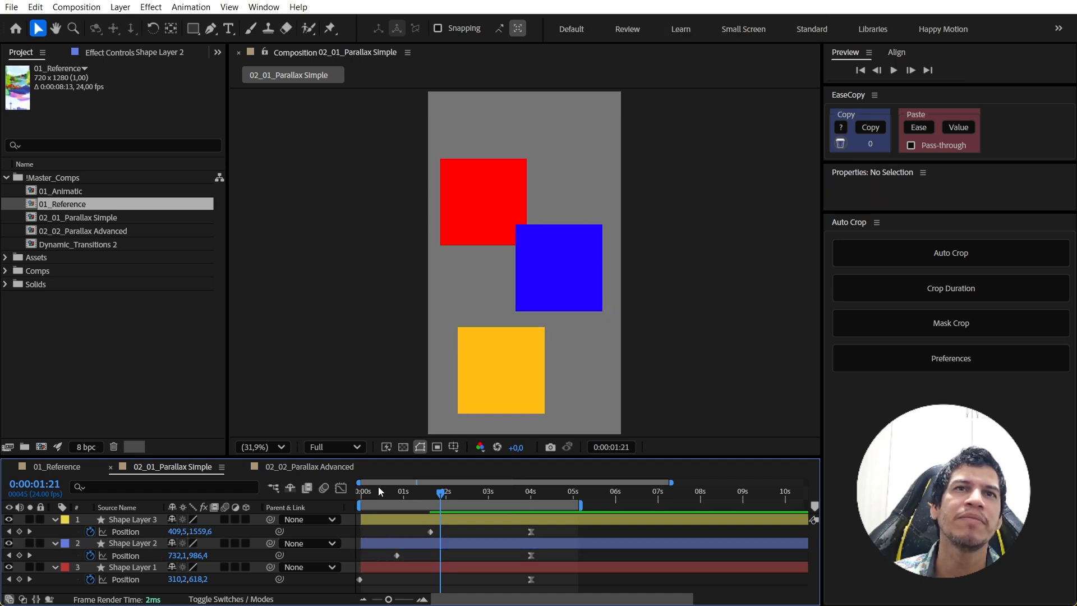
key("space")
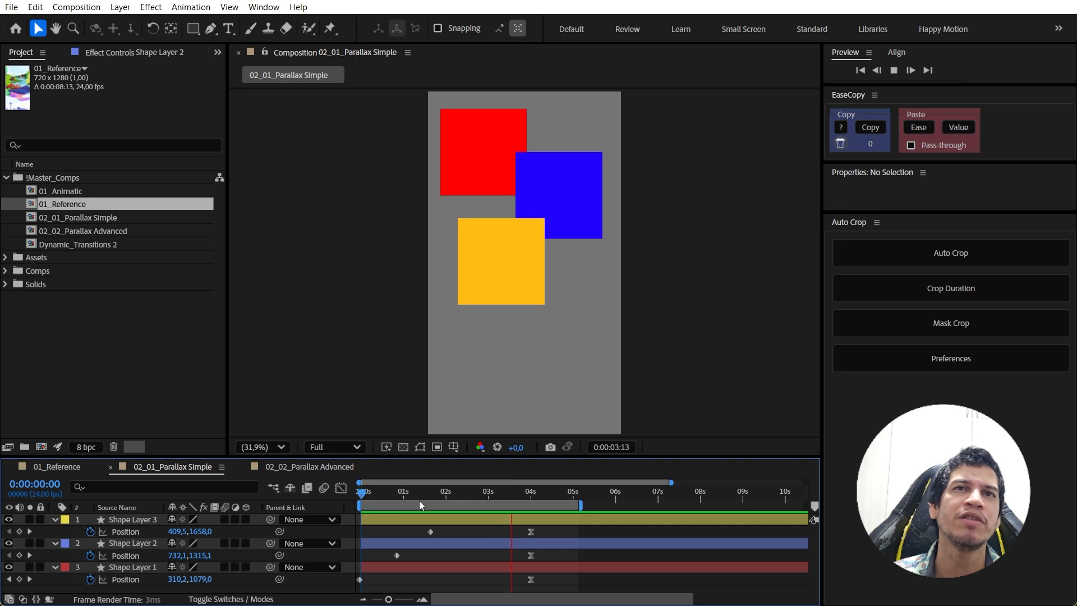
left_click(429, 496)
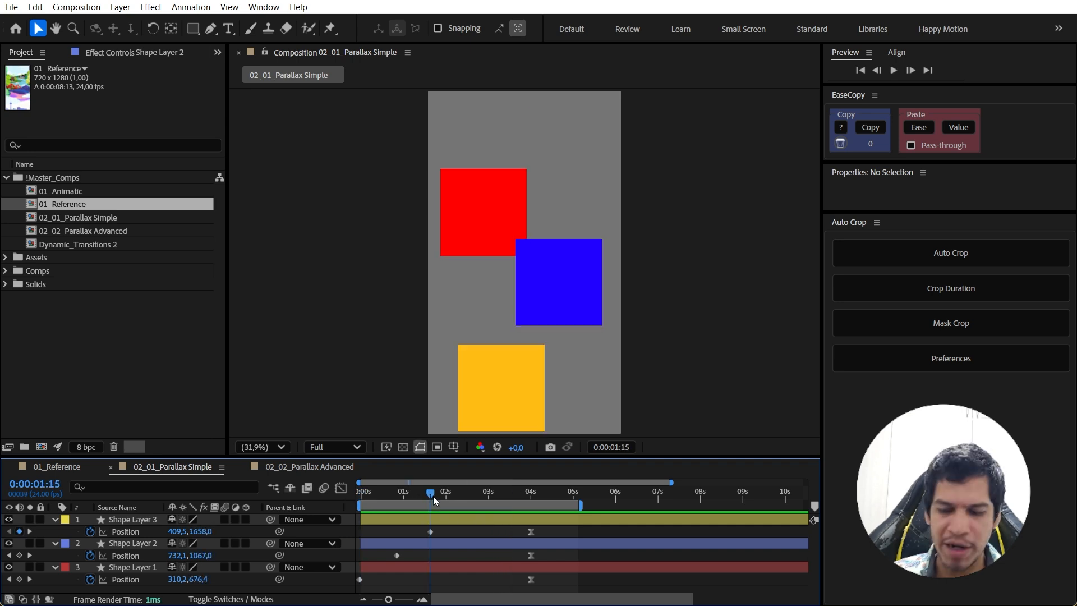
key("b")
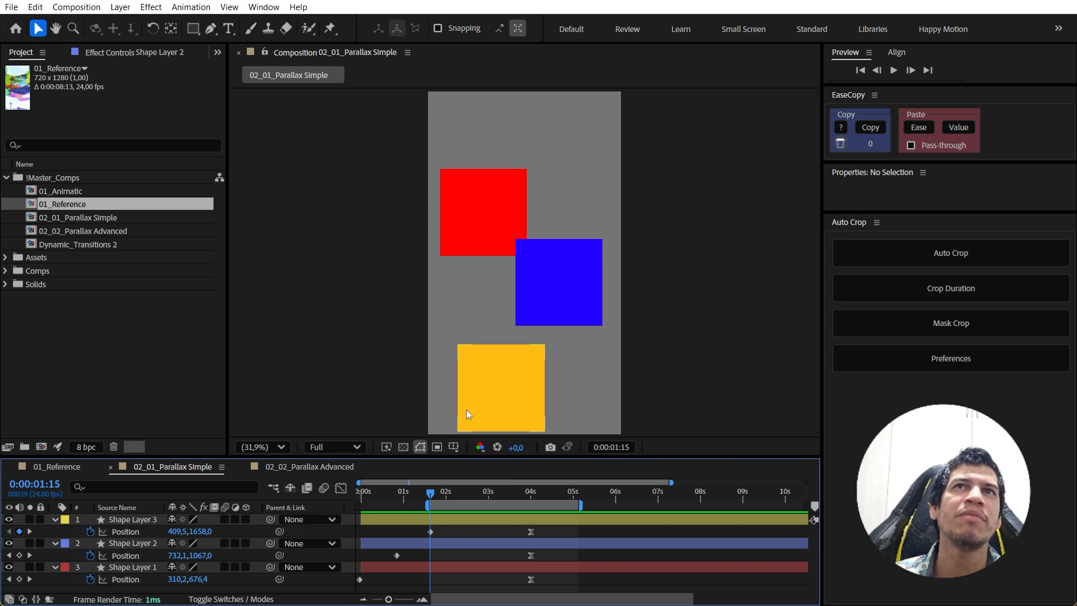
Scale the red square on Shape Layer 1 to 45% and the blue square on Shape Layer 2 to 76%.
left_click(432, 570)
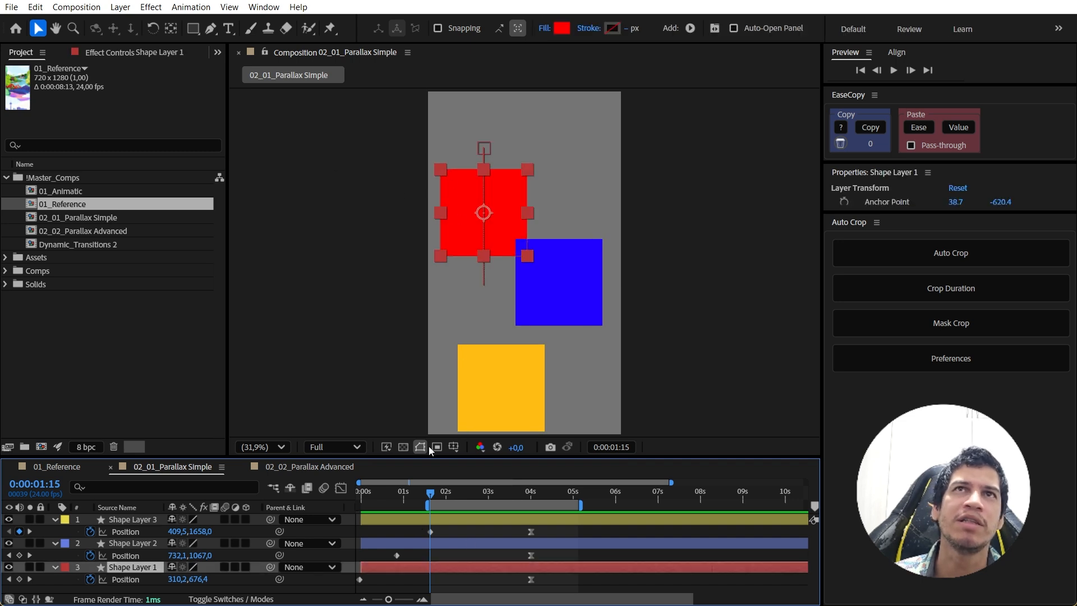
key("s")
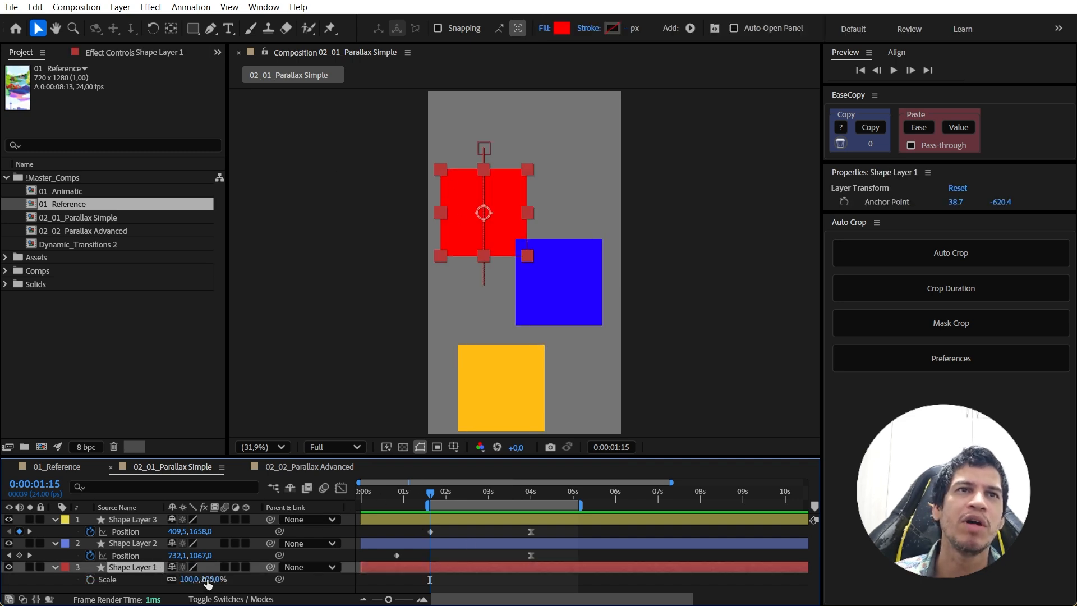
left_click_drag(207, 583, 193, 555)
left_click(148, 547)
key("s")
Preview the parallax motion with the resized squares, stop at 0:00:02:08 and clear the layer selection.
key("space")
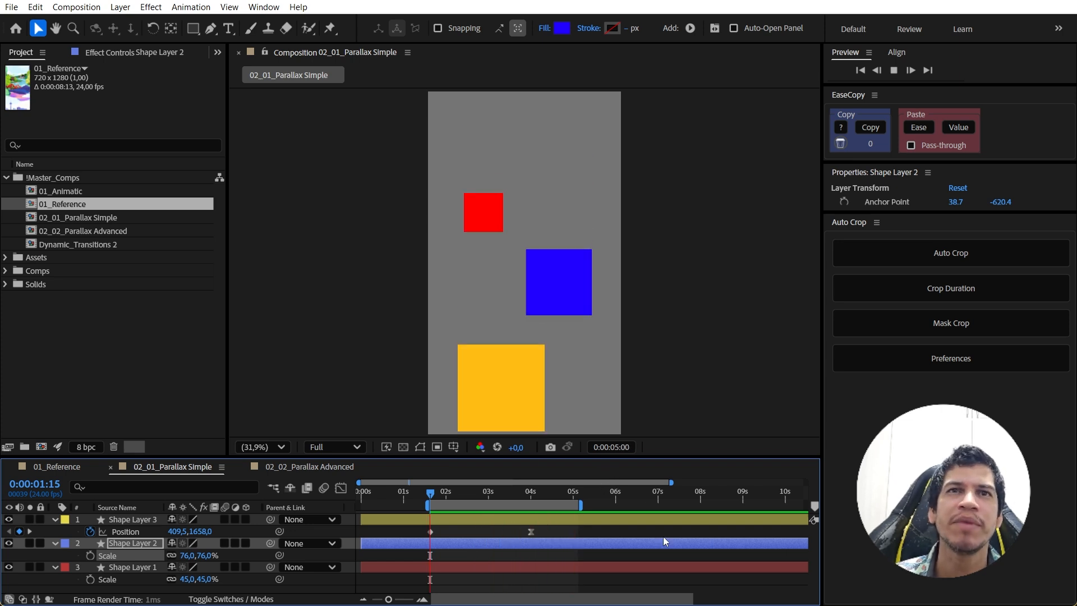
key("space")
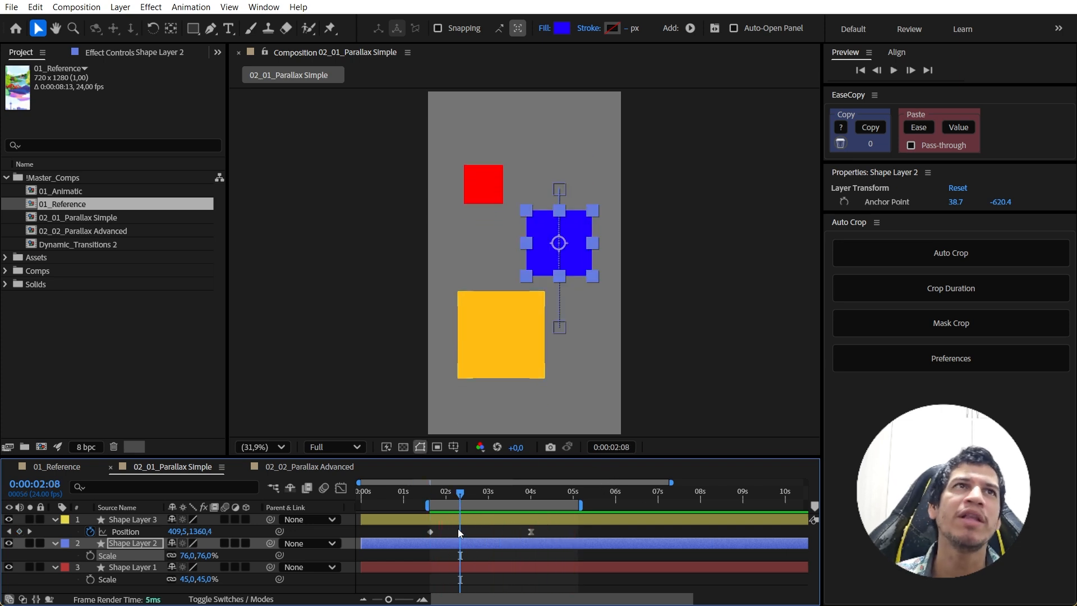
left_click(471, 554)
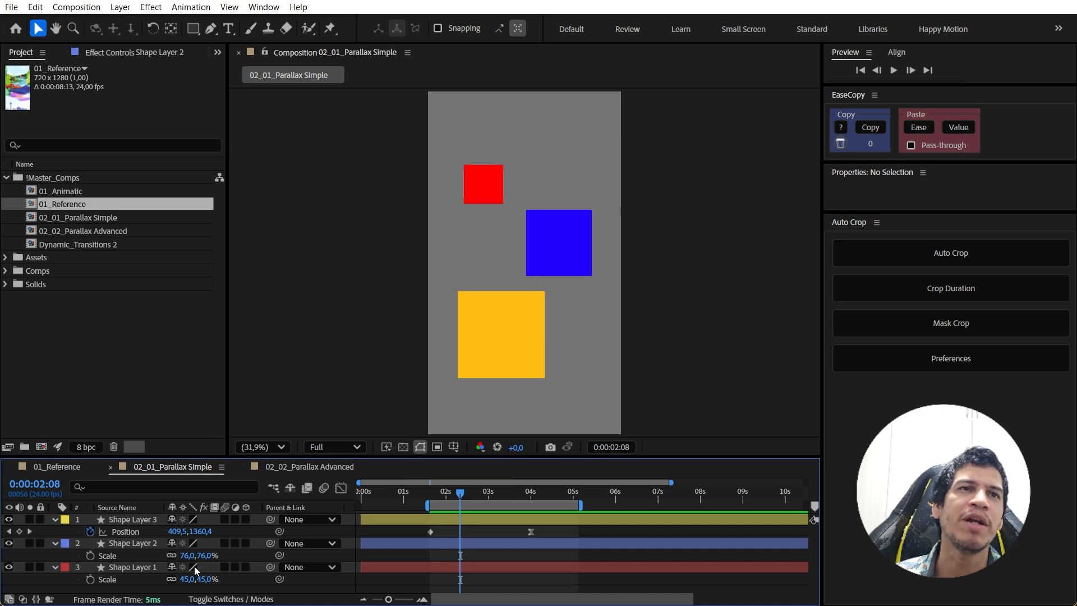
Apply the Gaussian Blur (Legacy) effect to the red square on Shape Layer 1.
left_click(109, 56)
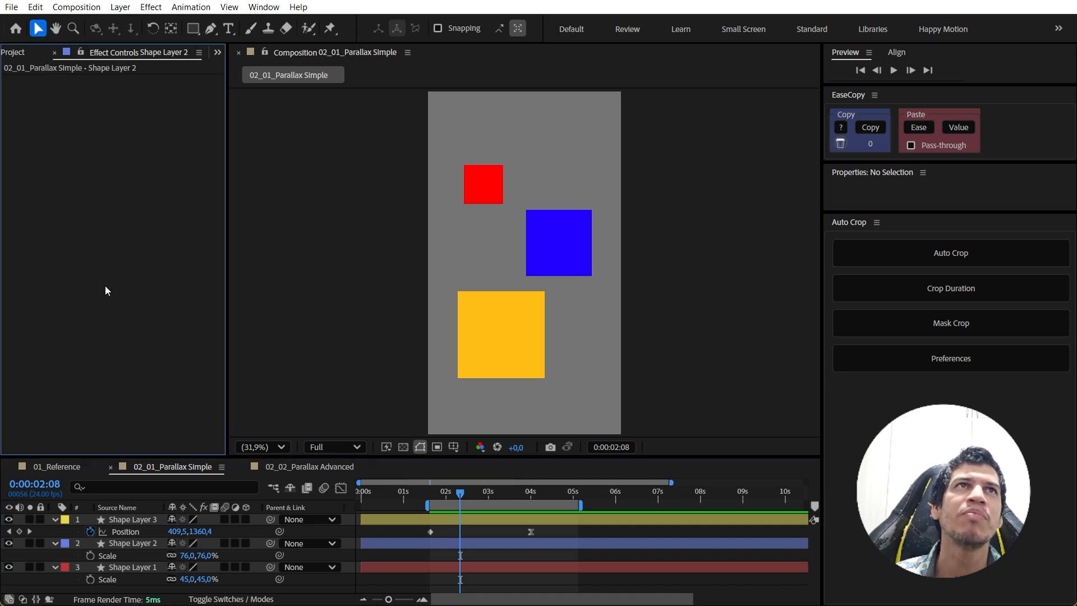
left_click(133, 567)
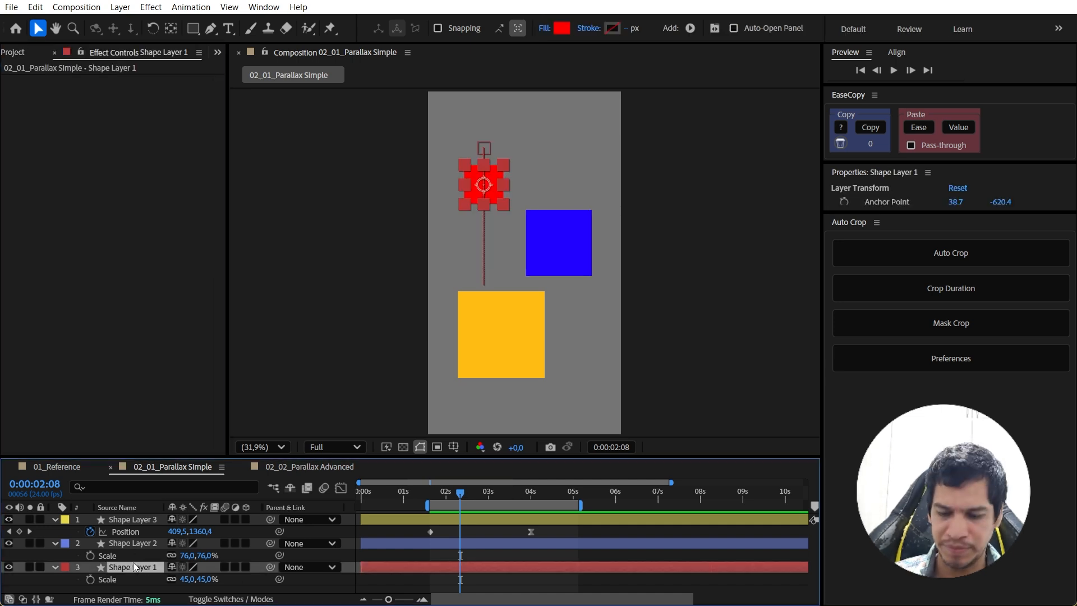
key("ctrl+space")
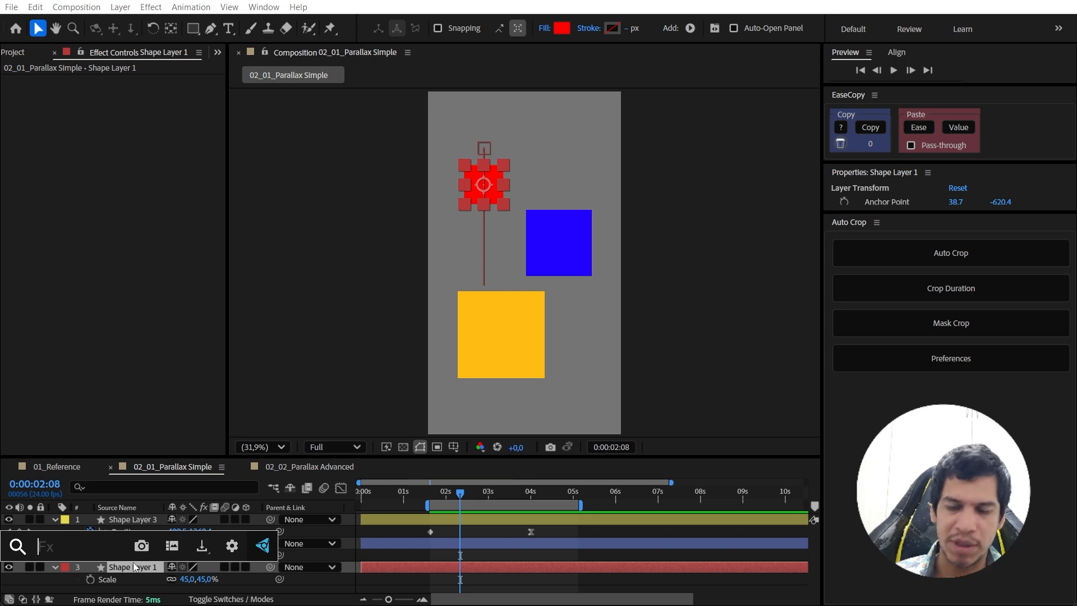
type("e")
key("BackSpace")
type("gau")
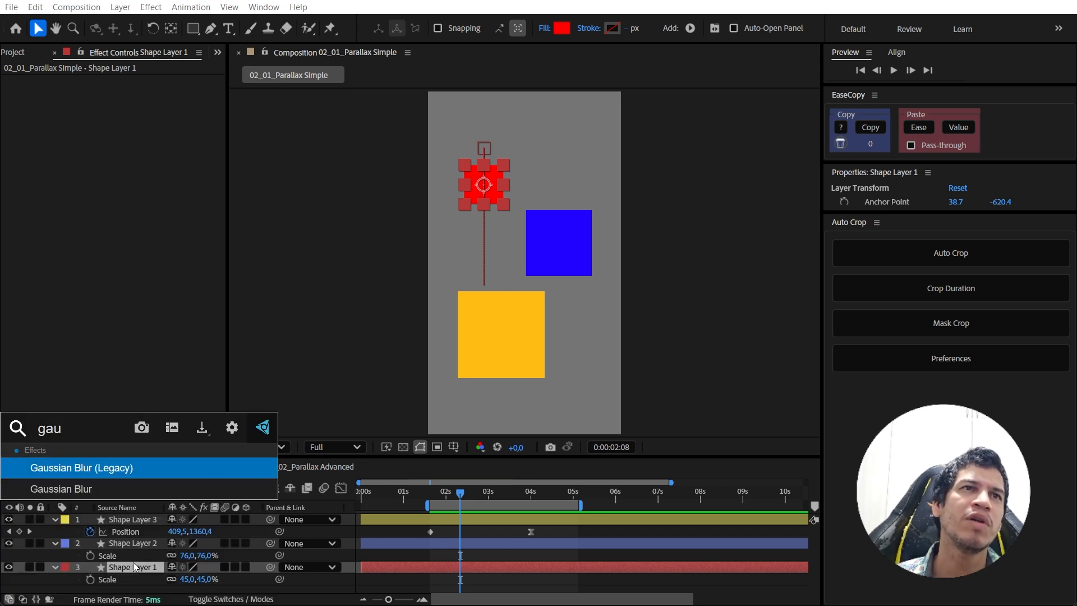
key("Return")
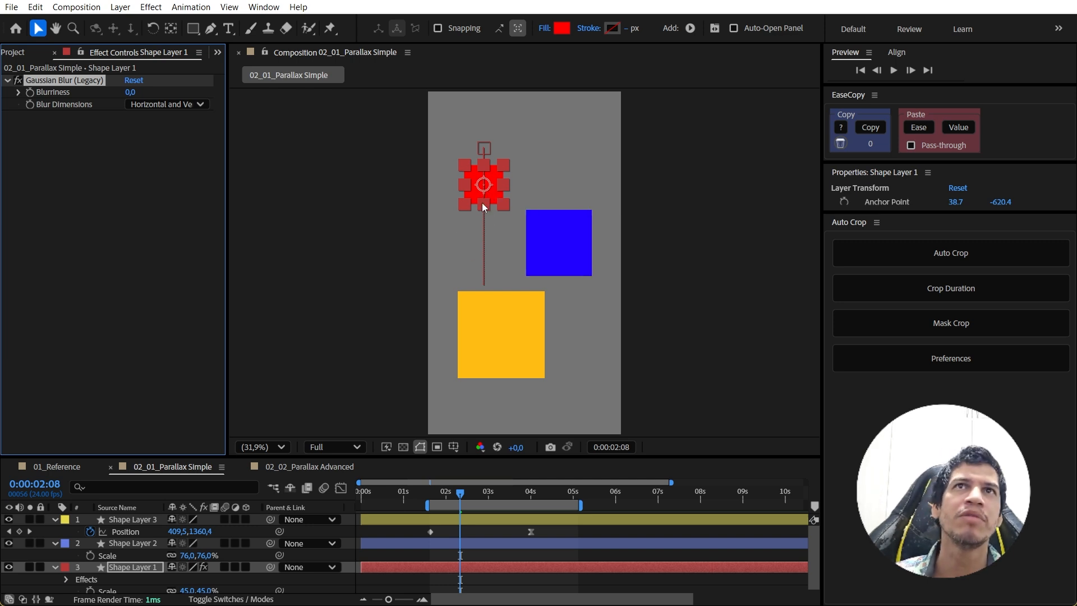
Hide the layer controls and set the Gaussian Blur (Legacy) Blurriness of the red square on Shape Layer 1 to 28.9.
left_click(466, 533)
left_click(463, 566)
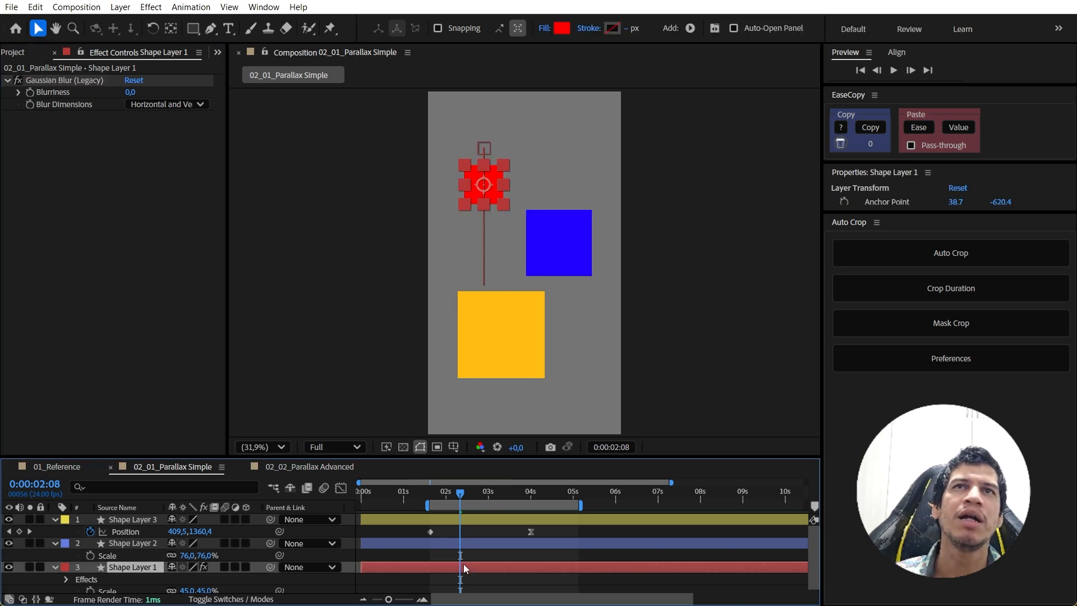
key("ctrl+shift+h")
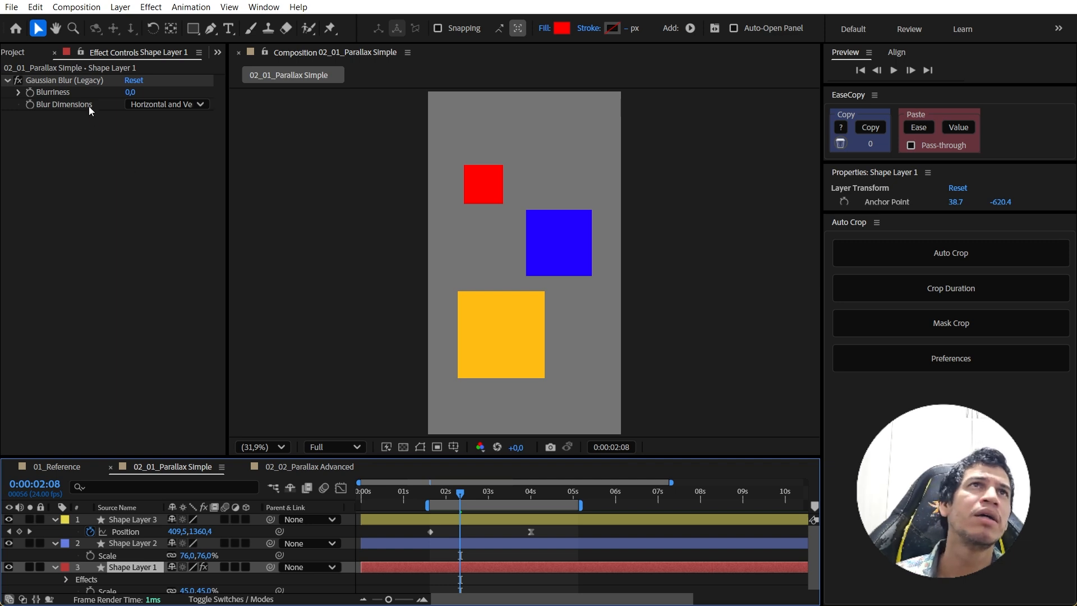
left_click_drag(130, 92, 323, 90)
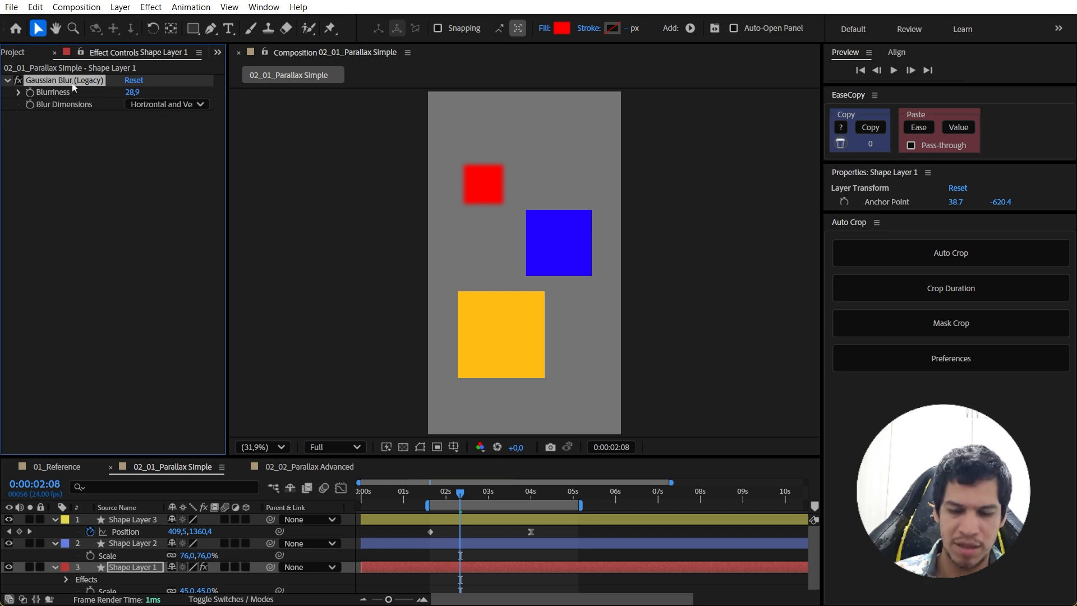
Copy the red square's Gaussian Blur to the blue square on Shape Layer 2 and lower its Blurriness to 9.7.
left_click(120, 541)
key("ctrl+v")
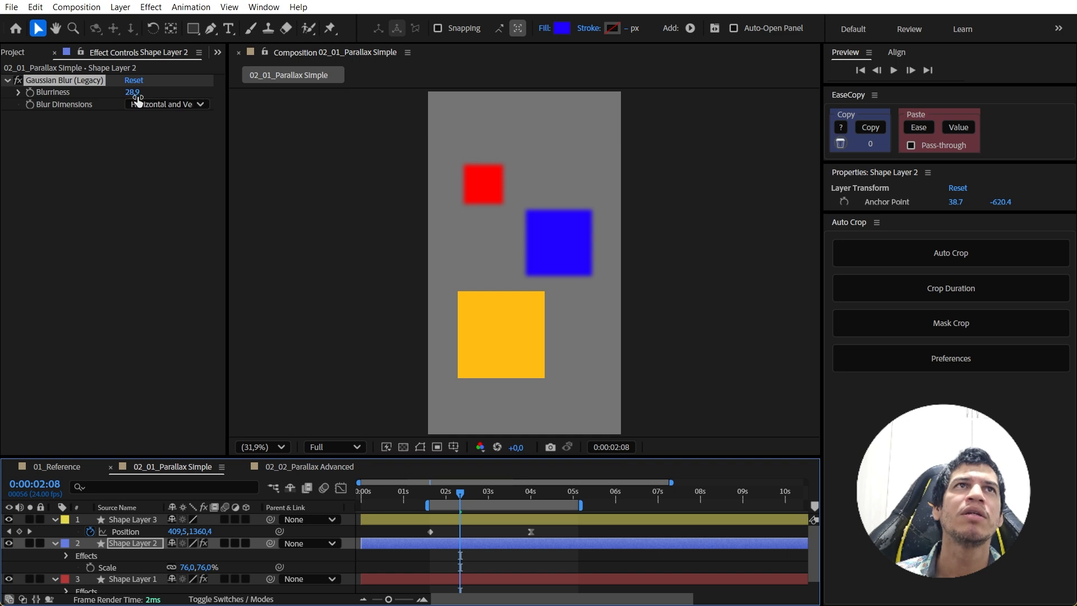
left_click_drag(133, 92, 79, 96)
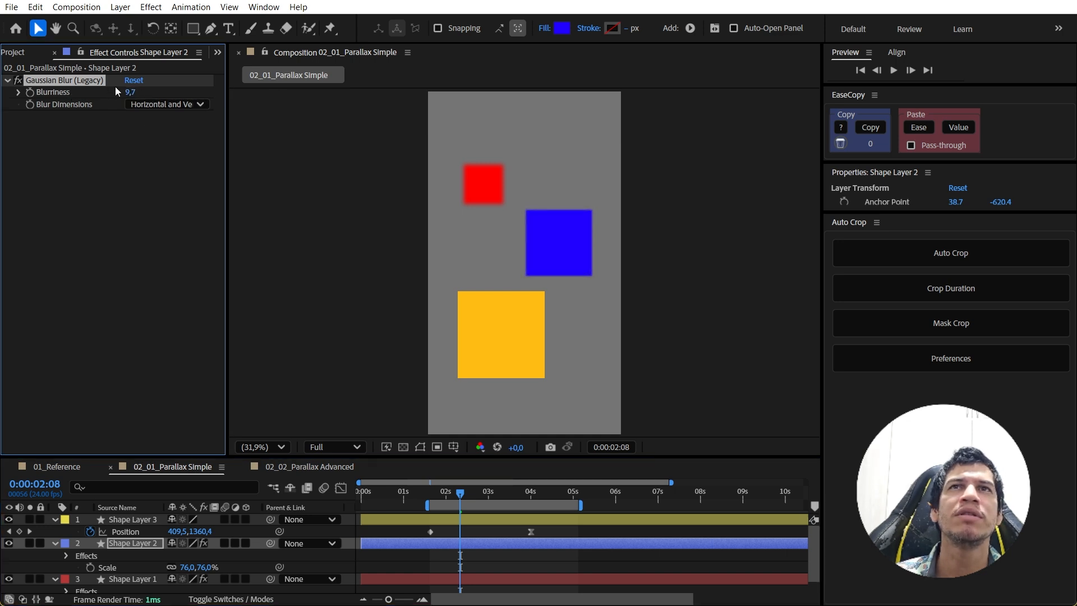
Check the blur settings of the red, blue and yellow squares, preview the finished parallax motion and stop at 0:00:02:04.
left_click(479, 178)
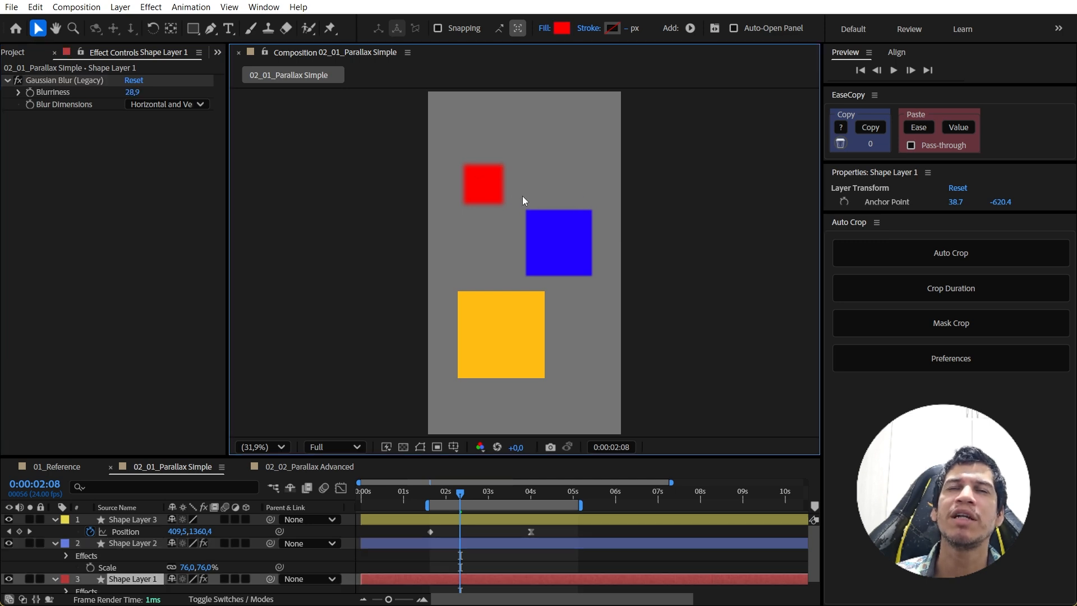
left_click(558, 244)
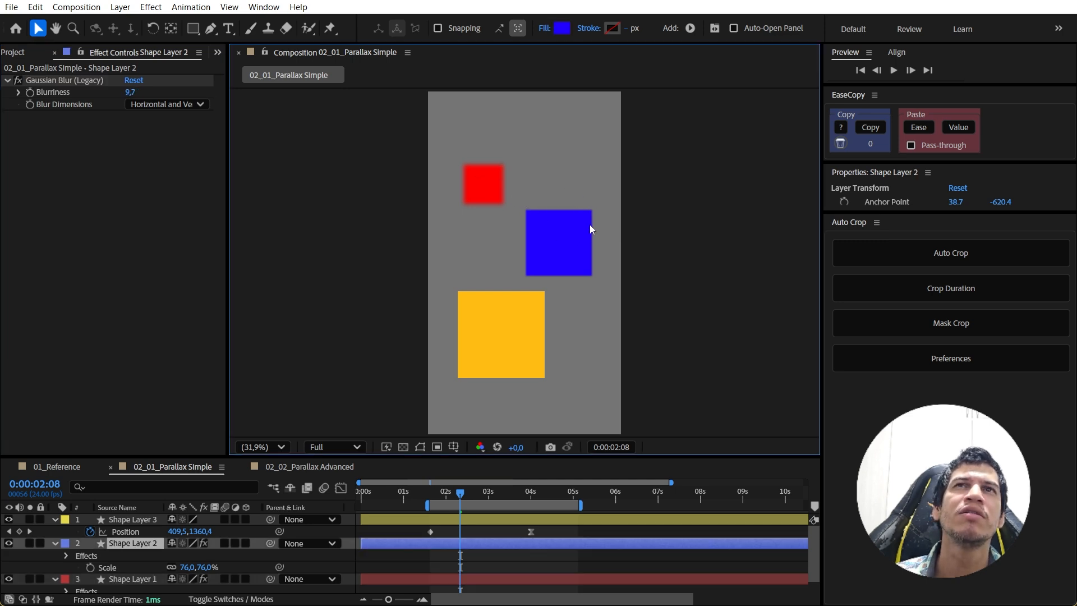
left_click(488, 346)
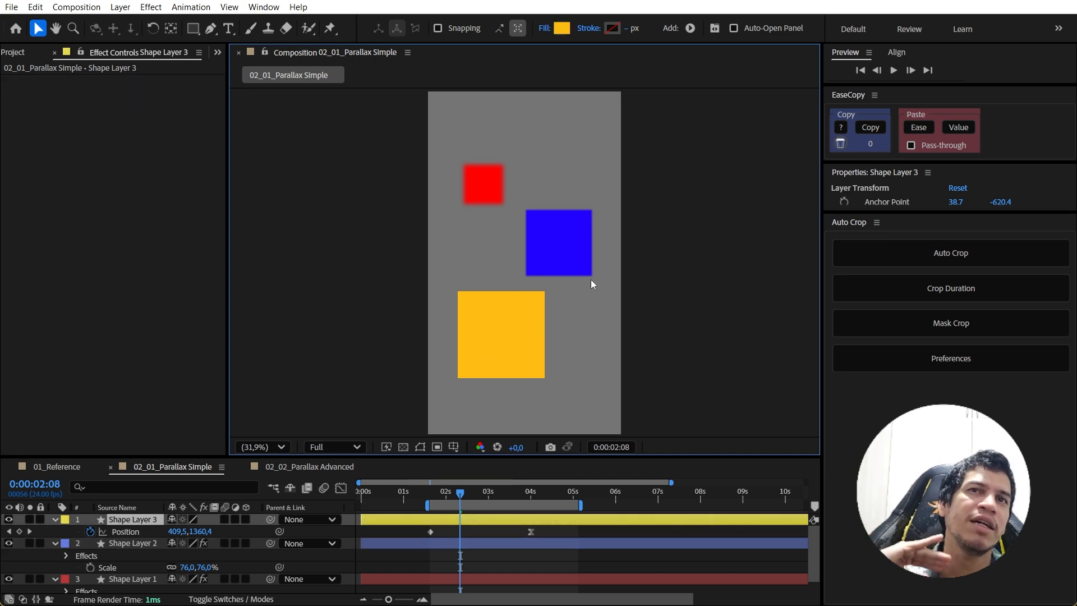
key("space")
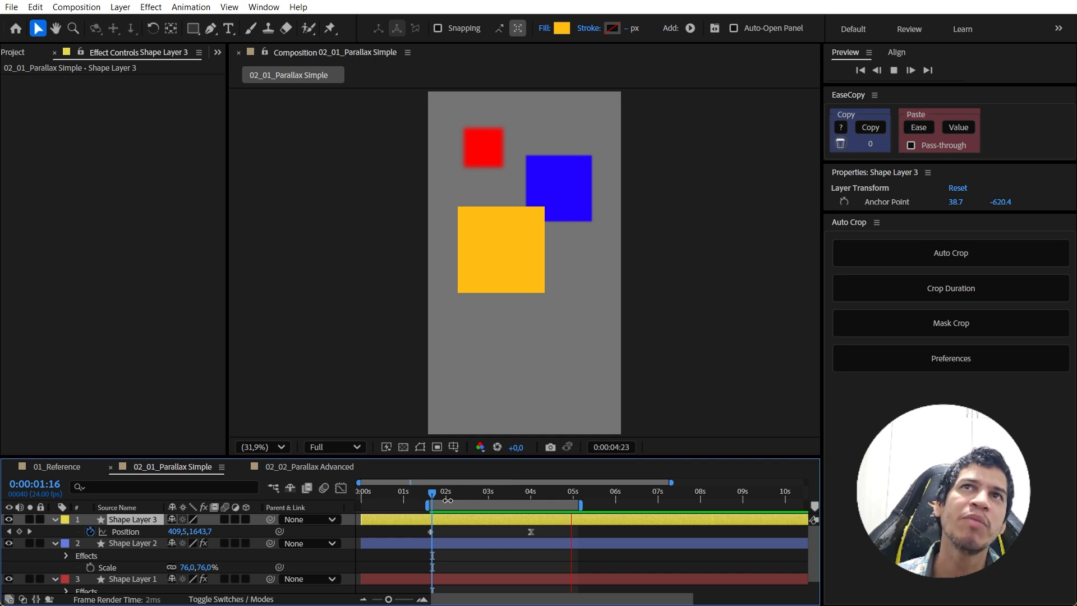
left_click_drag(447, 500, 449, 504)
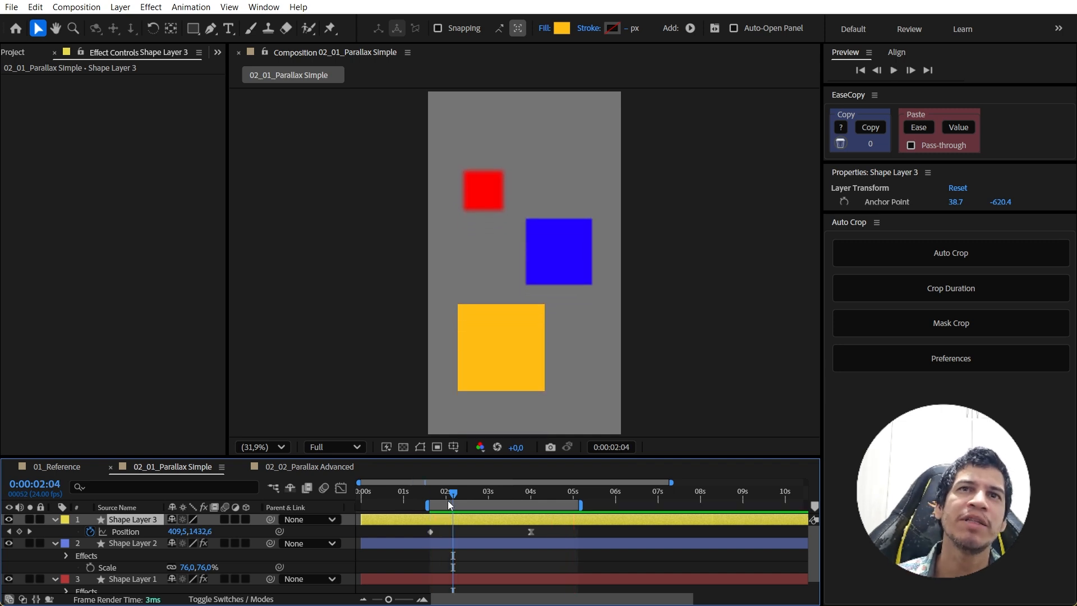
Open the 02_02_Parallax Advanced composition, reveal the Position keyframes, and preview them with the work area ended just after the last keyframes.
left_click(290, 466)
left_click(456, 575)
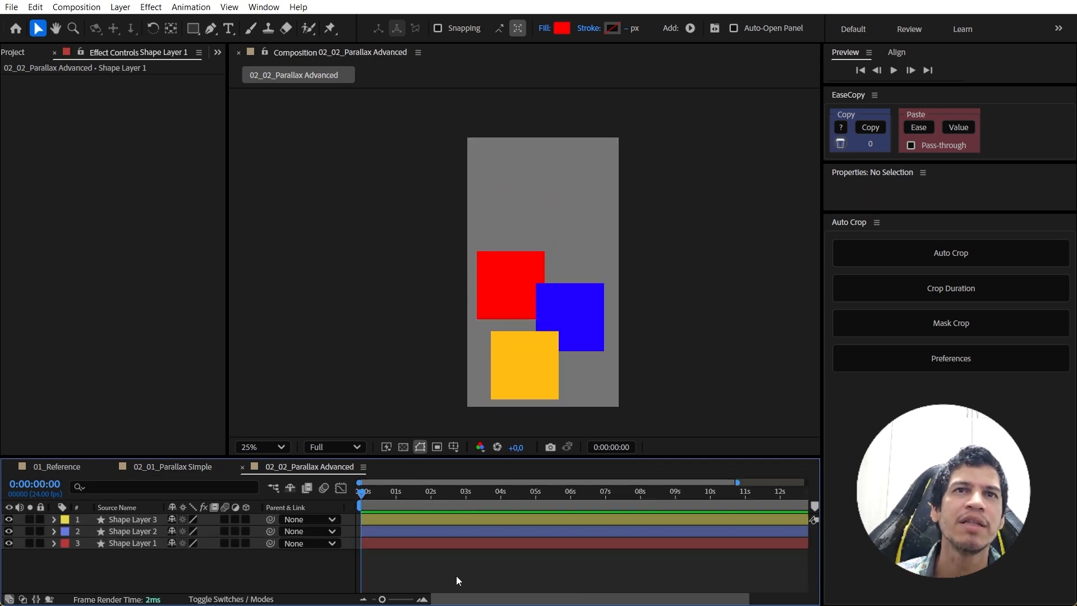
left_click_drag(382, 495, 417, 503)
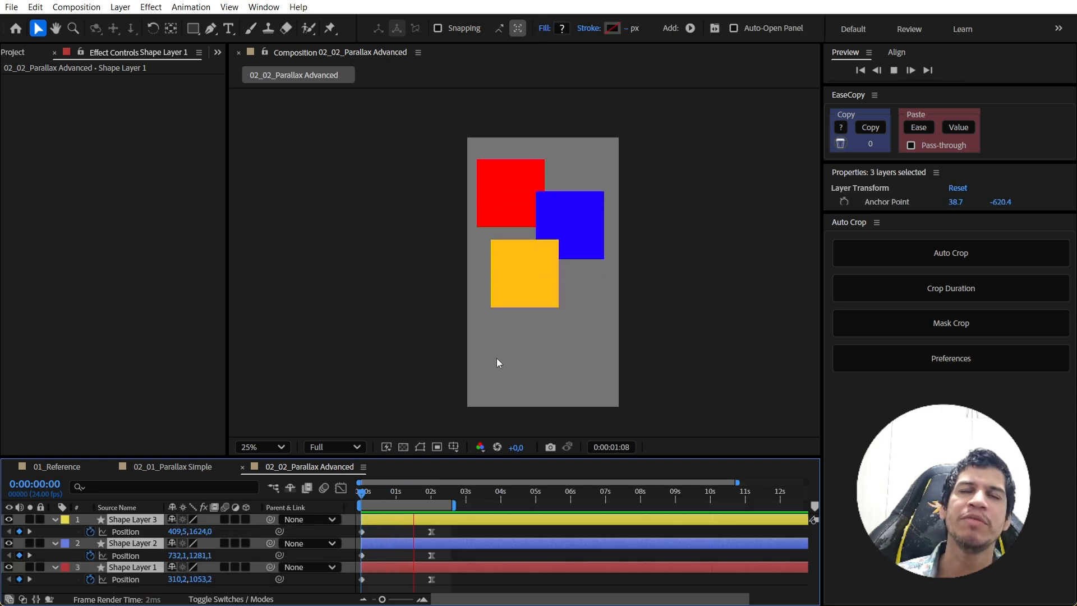
left_click(455, 532)
left_click_drag(437, 493, 384, 412)
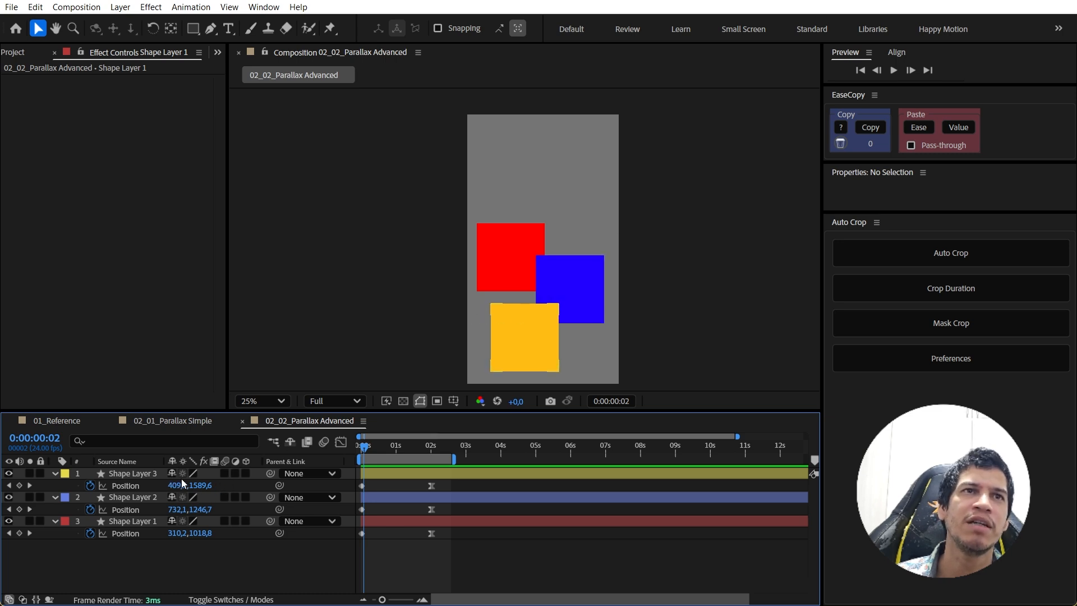
Turn Shape Layer 3, Shape Layer 2 and Shape Layer 1 into 3D layers.
left_click(246, 473)
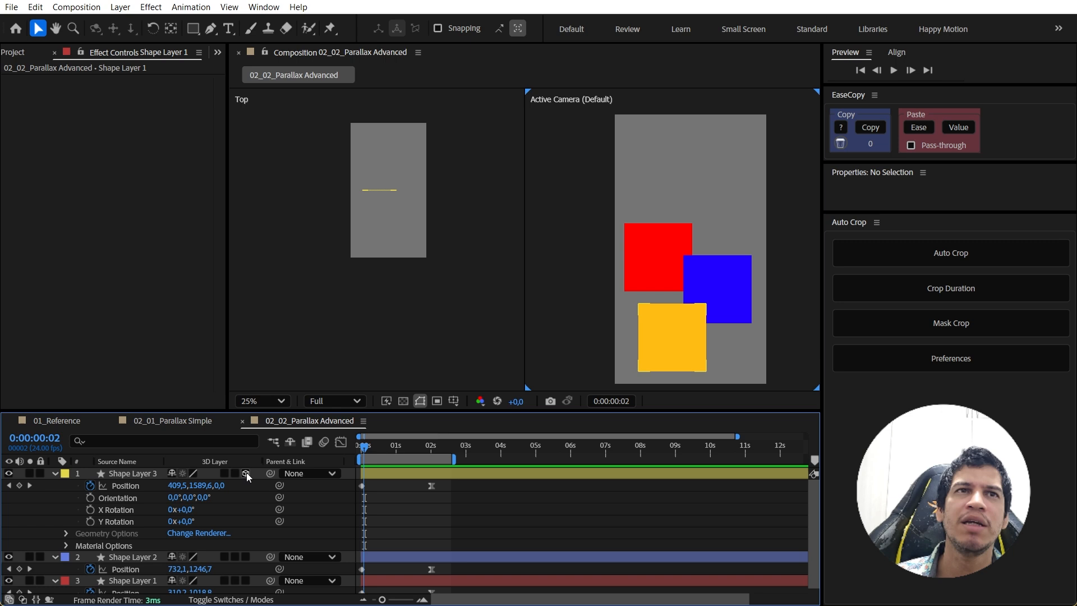
left_click(245, 556)
scroll(252, 560, "down", 3)
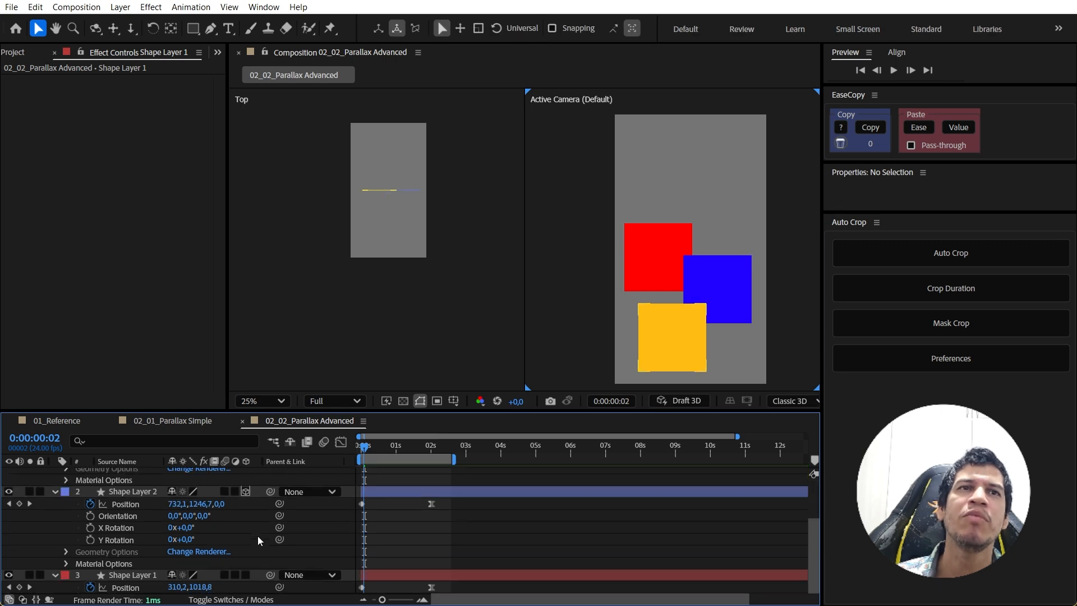
left_click(245, 576)
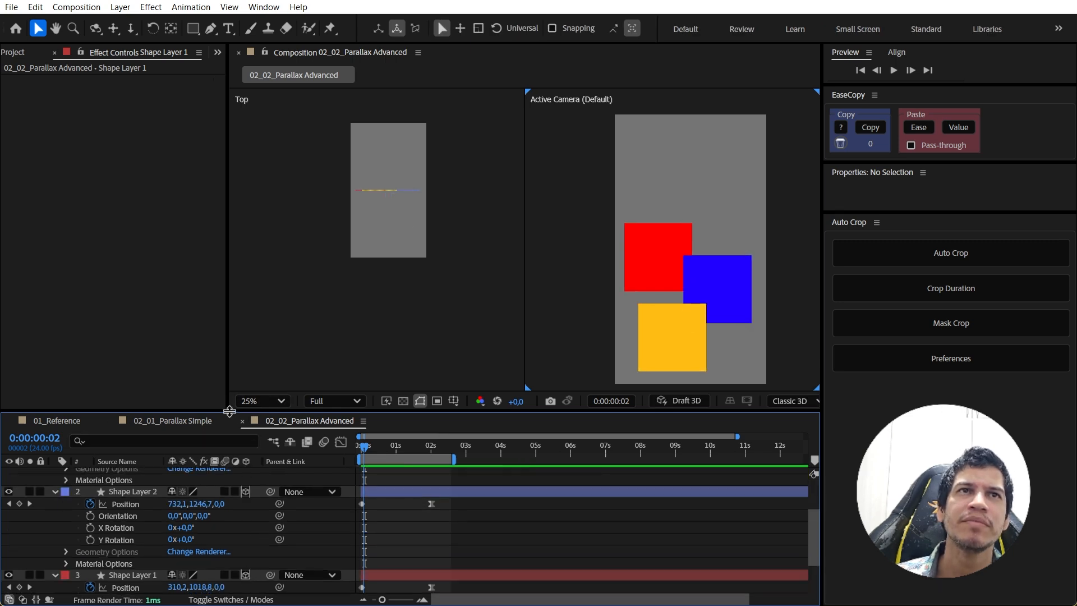
Enlarge the timeline and widen the composition area, then preview the animation in 1 View and stop at 0:00:01:08.
left_click_drag(230, 411, 239, 354)
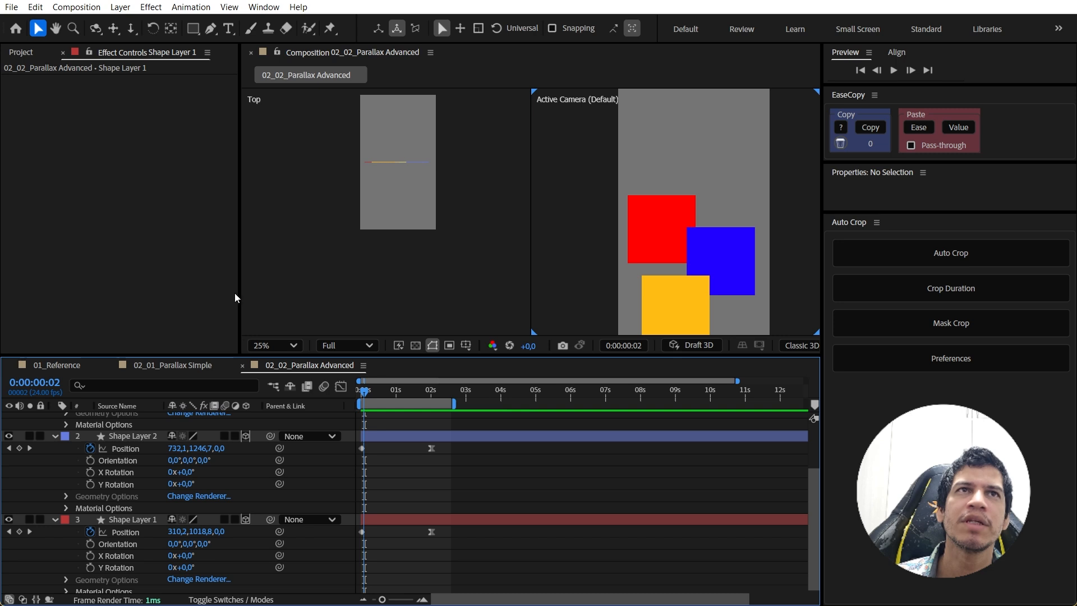
left_click_drag(238, 284, 3, 285)
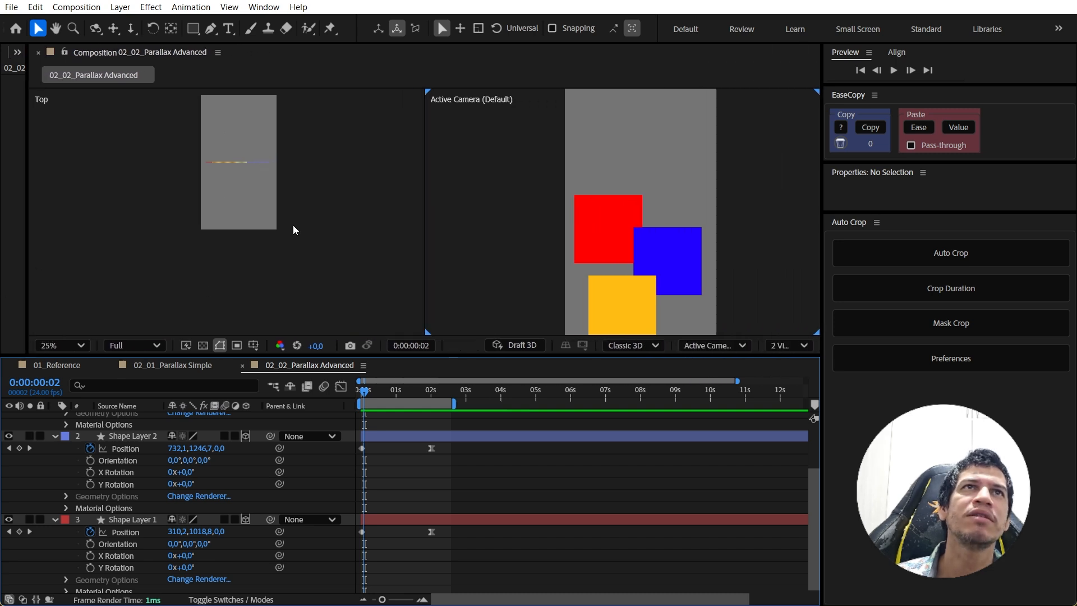
left_click(796, 345)
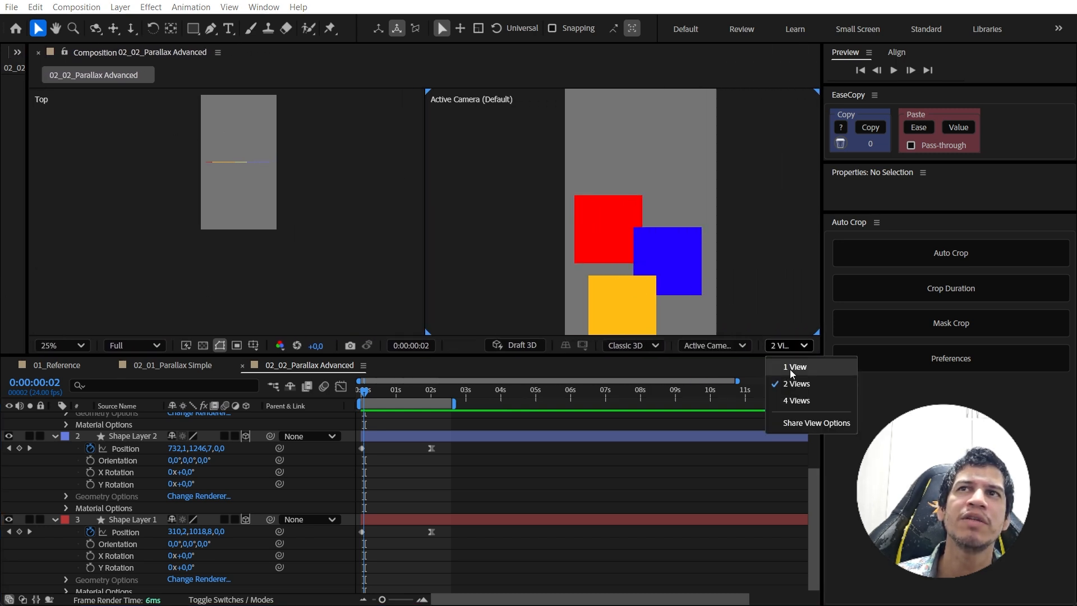
left_click(789, 369)
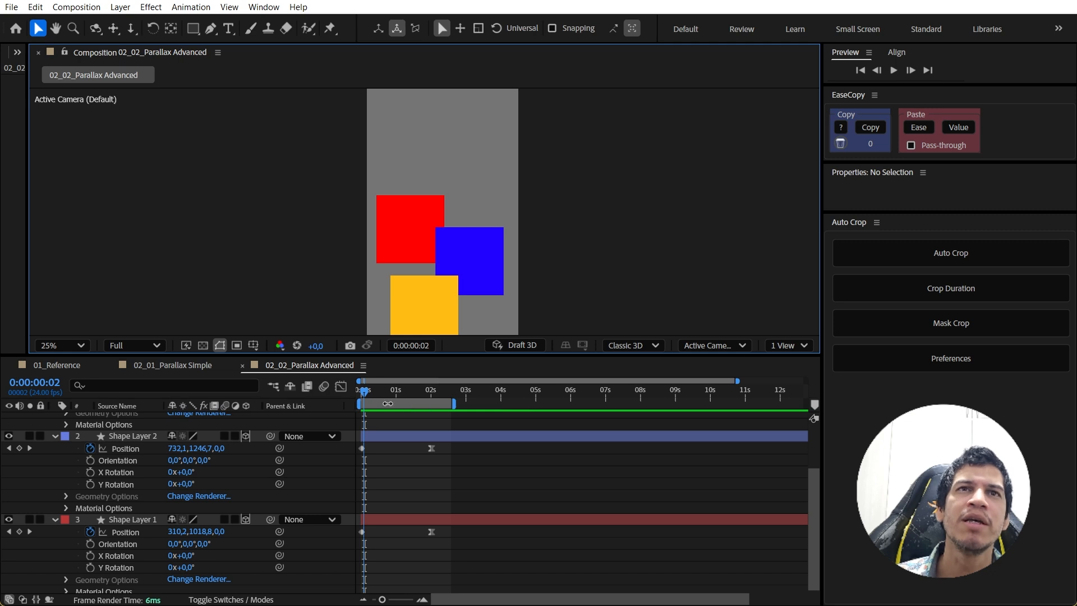
key("space")
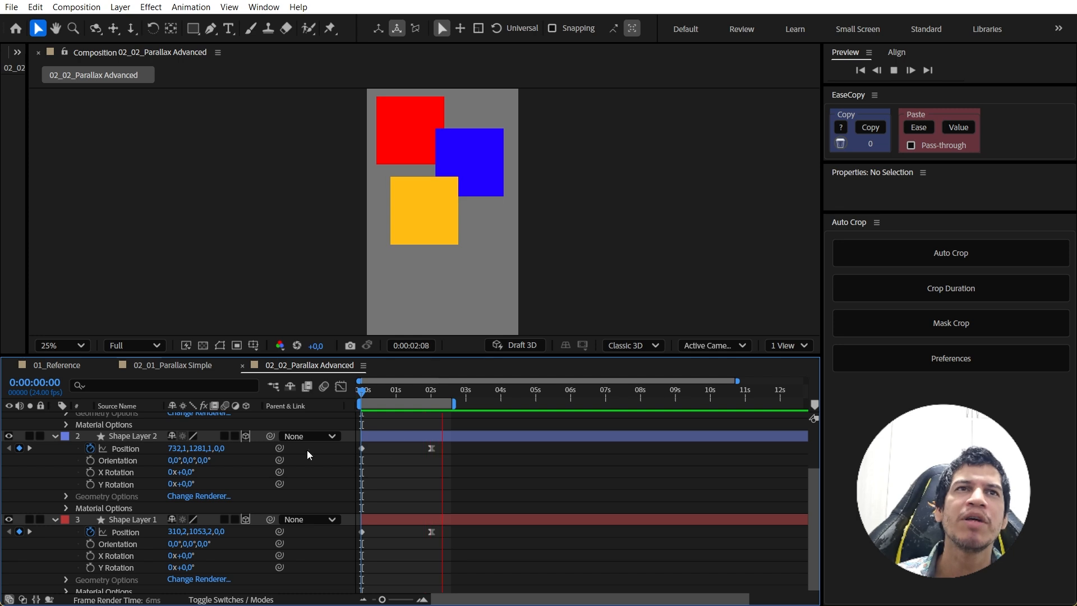
Switch the composition viewer to 2 Views and frame the Top view at 25% around the three layers.
left_click(794, 345)
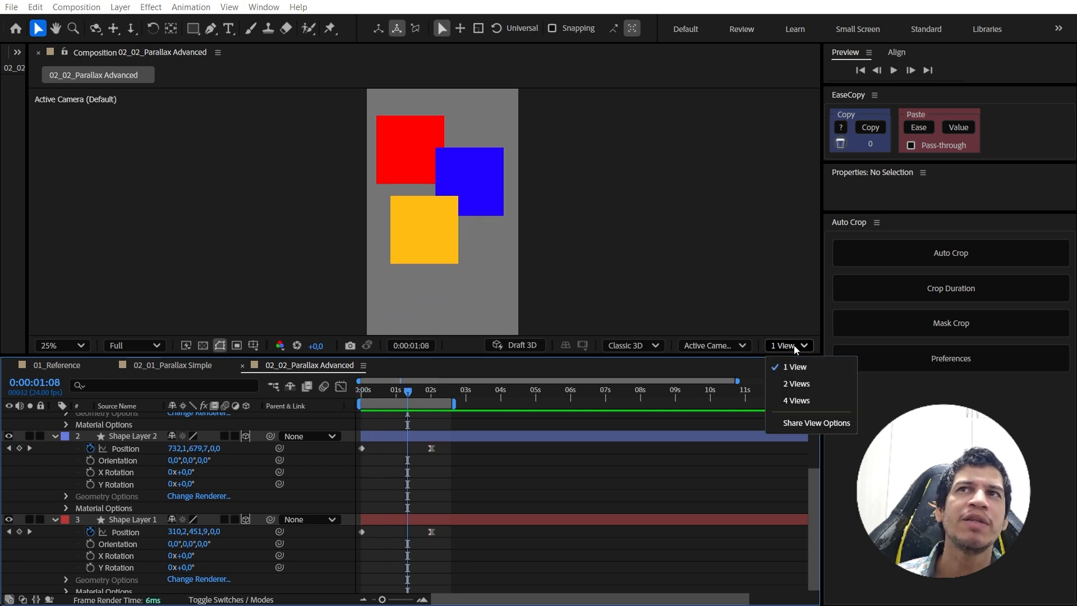
left_click(800, 386)
left_click(304, 224)
key("space")
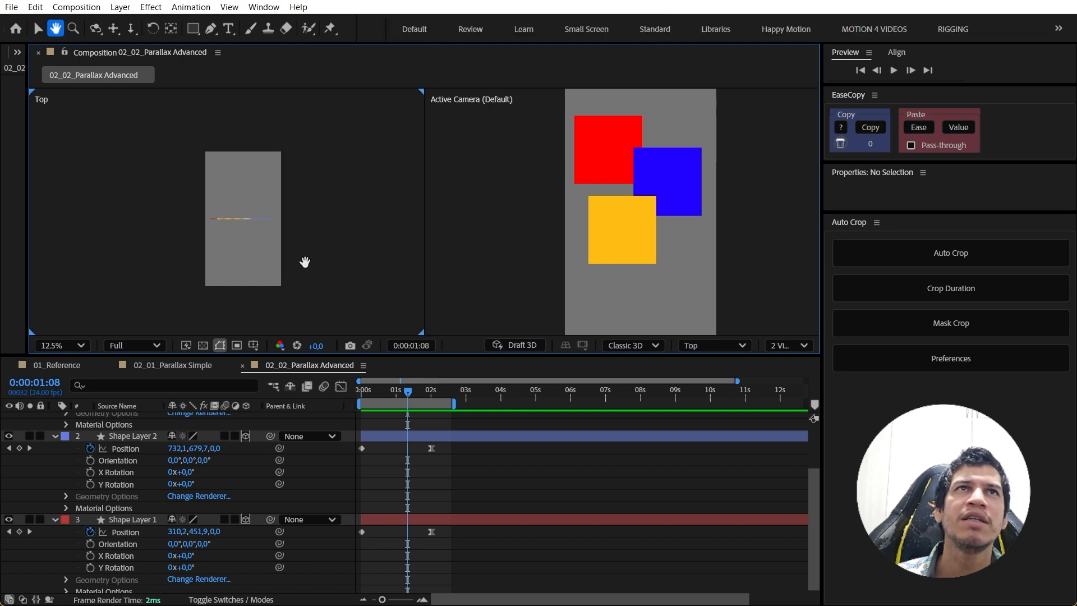
left_click_drag(305, 262, 311, 274)
key("period")
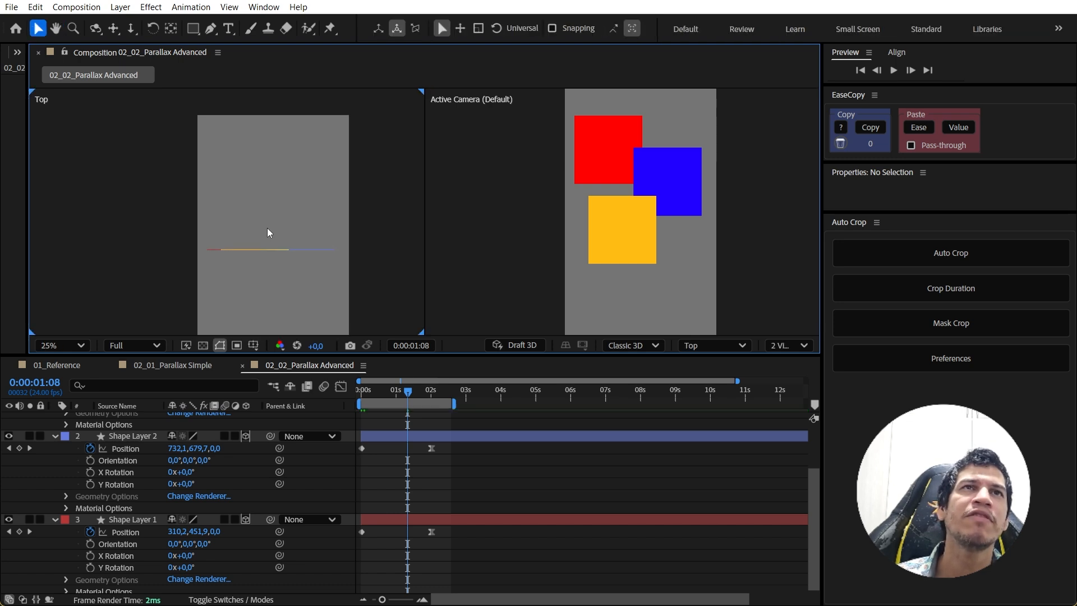
key("space")
left_click_drag(267, 227, 232, 199)
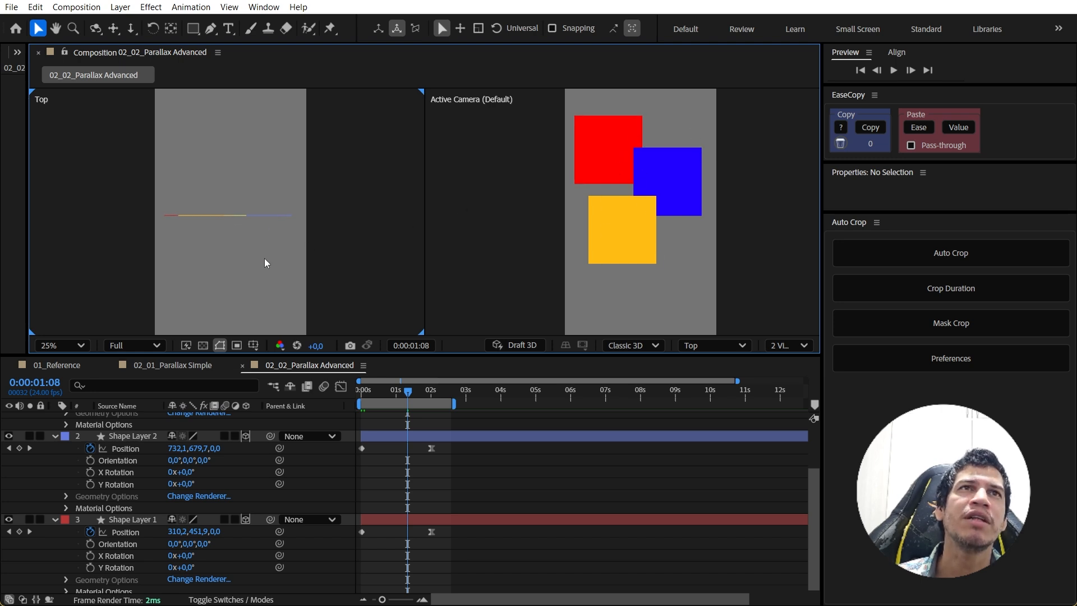
Move the red square on Shape Layer 1 back in the Top view to a Z position of about 816 at 0:00:01:08.
scroll(164, 469, "down", 2)
scroll(137, 466, "up", 1)
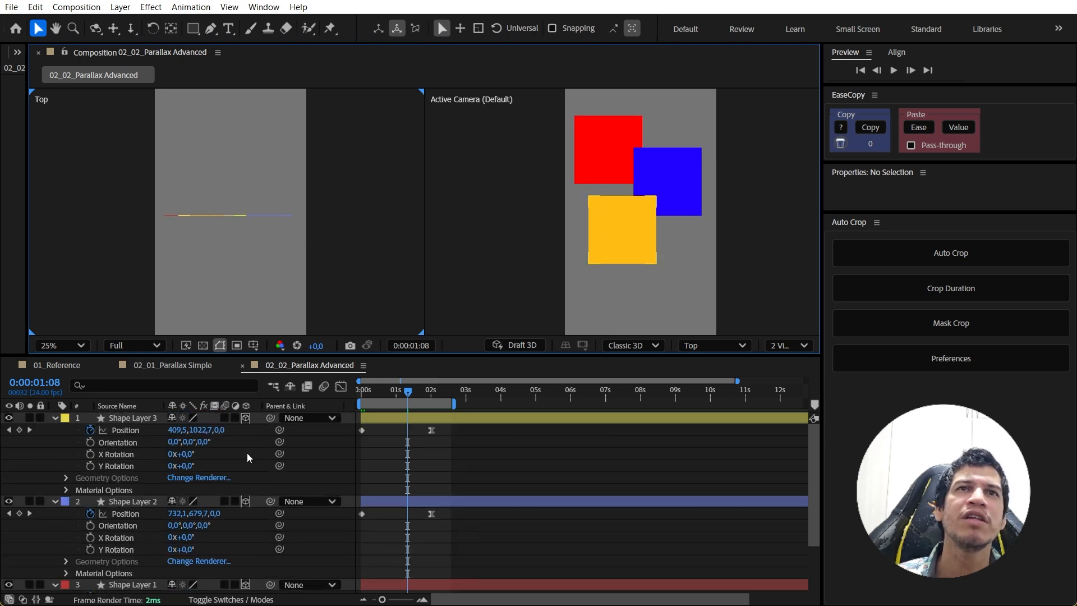
left_click(386, 422)
left_click(409, 505)
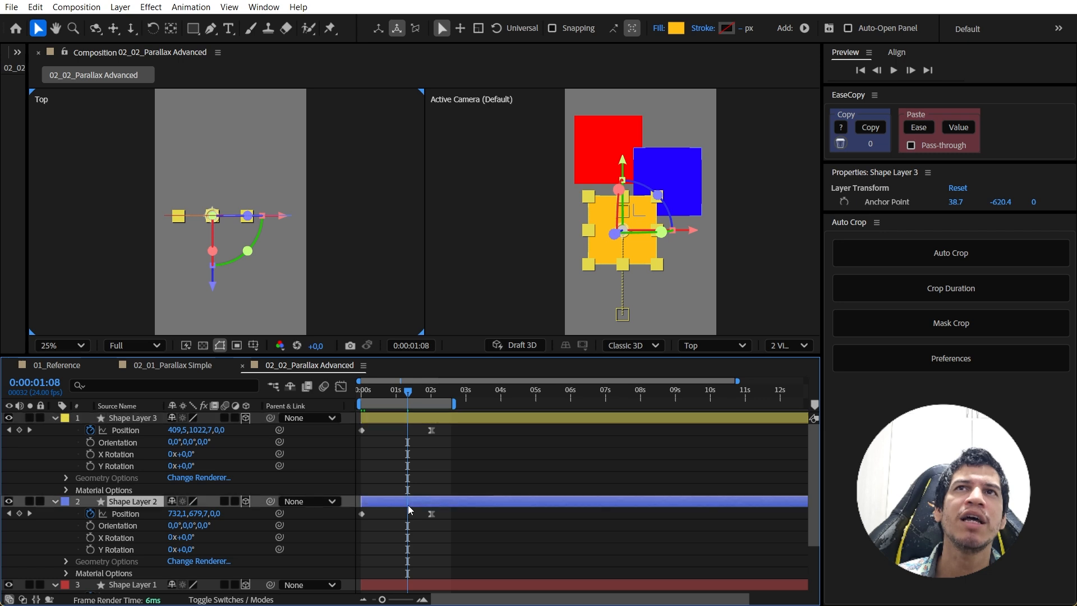
scroll(409, 524, "down", 2)
left_click(410, 516)
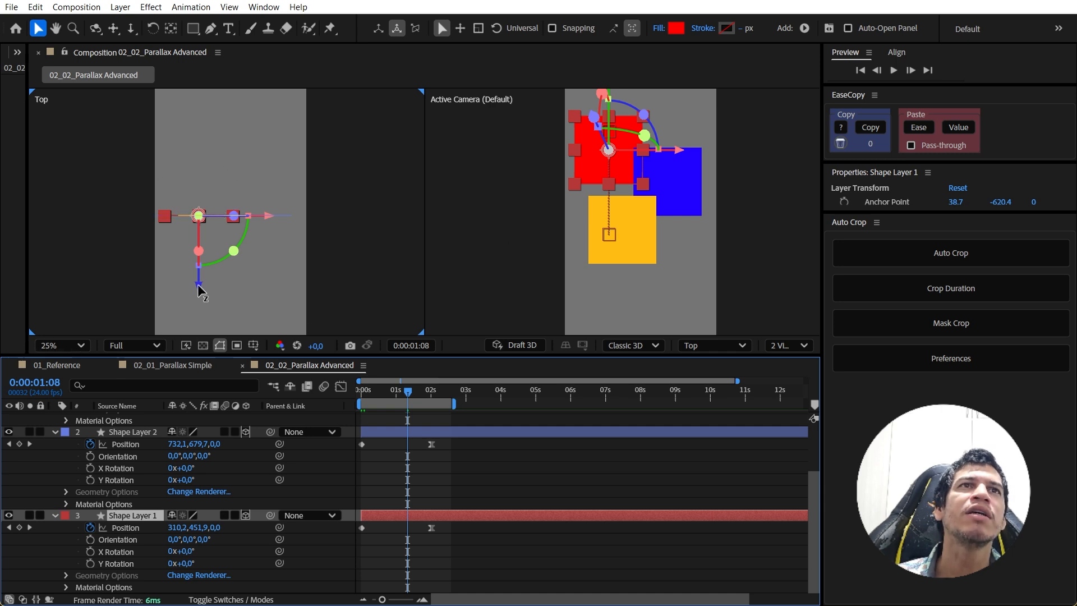
left_click_drag(199, 286, 213, 173)
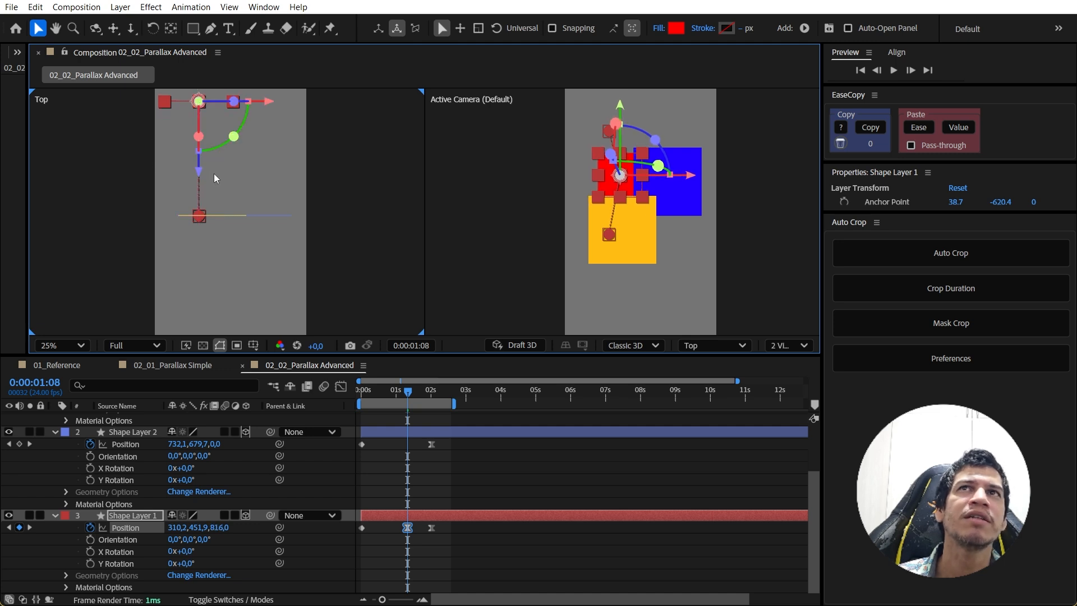
Move the blue square on Shape Layer 2 back to about 428 in Z and bring the yellow square closer to the camera.
scroll(153, 473, "up", 3)
left_click(143, 470)
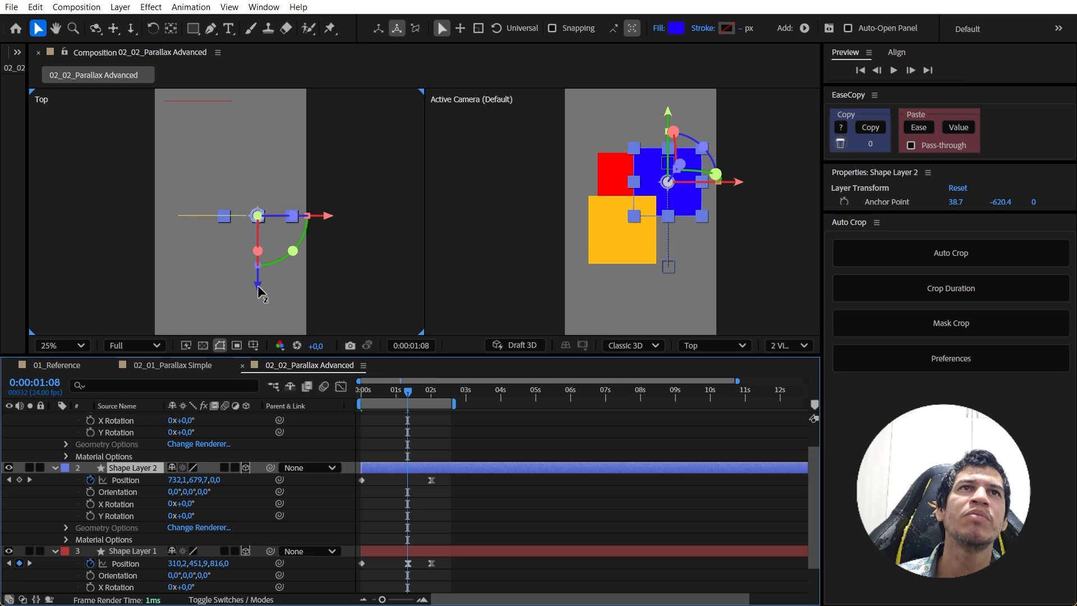
left_click_drag(258, 287, 282, 223)
left_click(193, 213)
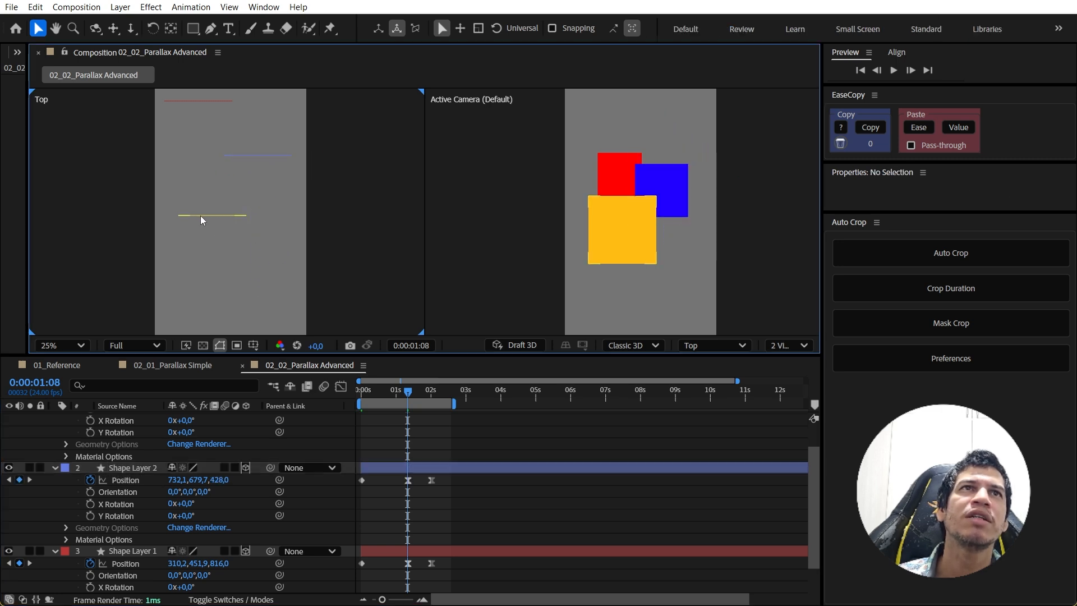
left_click(200, 216)
left_click_drag(214, 286, 212, 331)
Adjust the depth spacing by moving the blue square to about 224 in Z and the red square to about 1104.
left_click(254, 157)
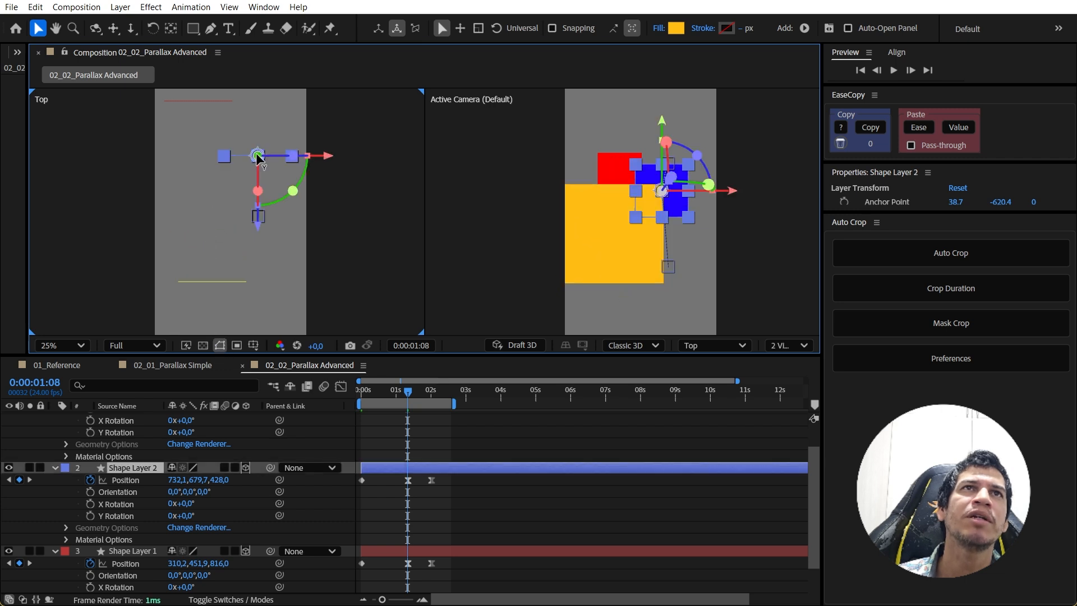
left_click_drag(258, 235, 260, 260)
scroll(235, 227, "down", 1)
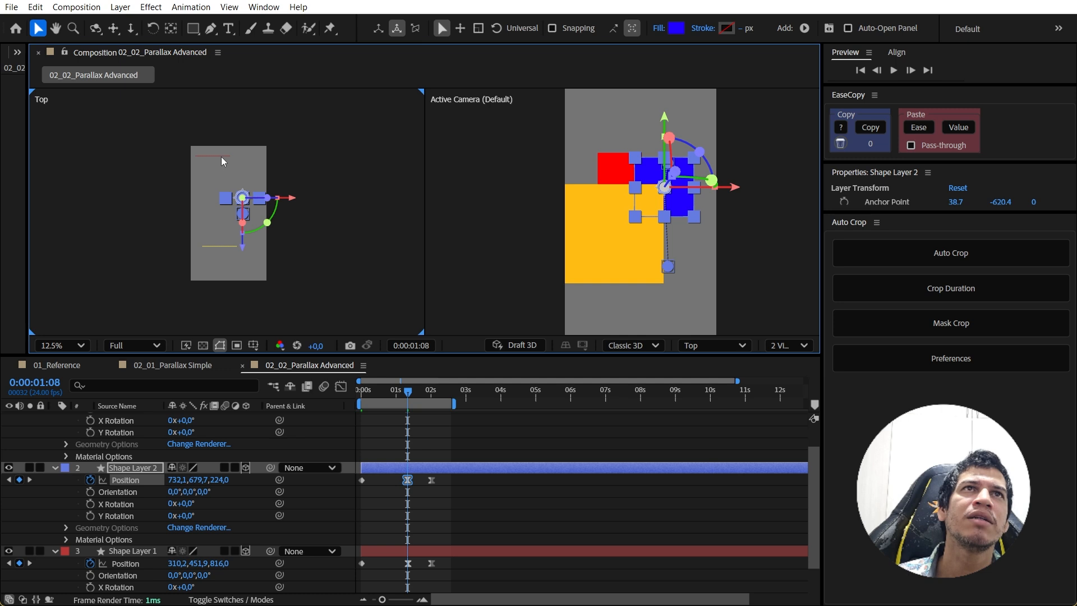
left_click(221, 156)
left_click_drag(215, 193, 222, 185)
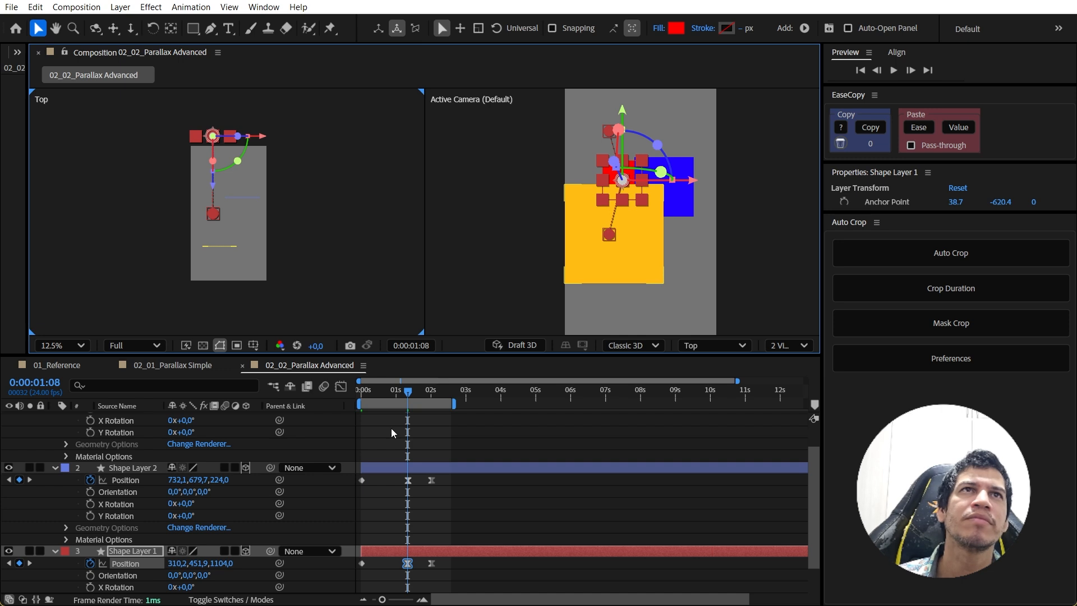
scroll(348, 477, "down", 2)
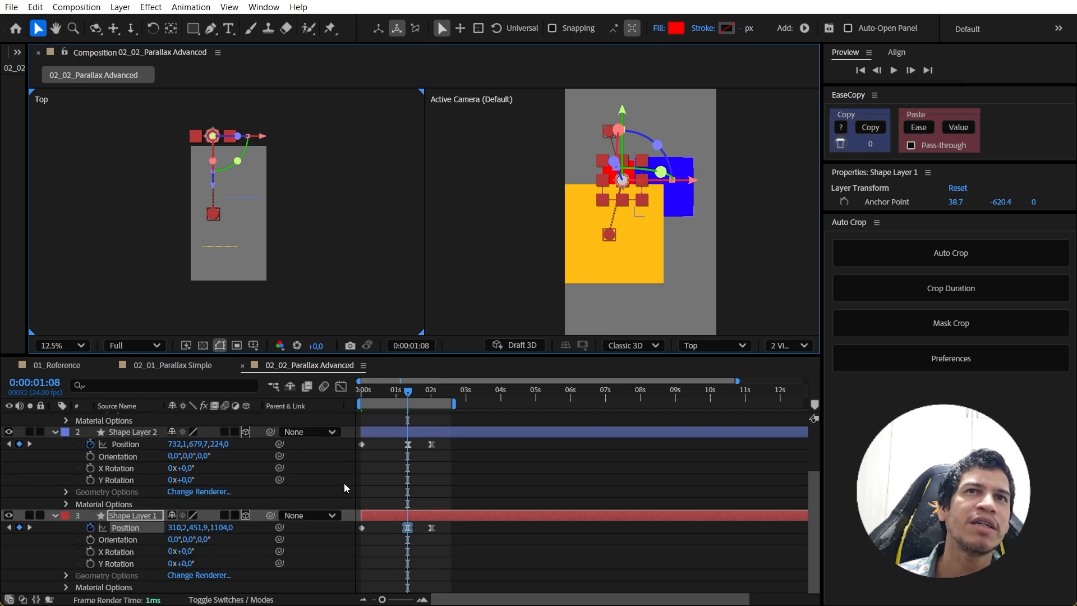
Delete the middle Position keyframes at 0:00:01:08 from all three shape layers.
scroll(377, 512, "up", 4)
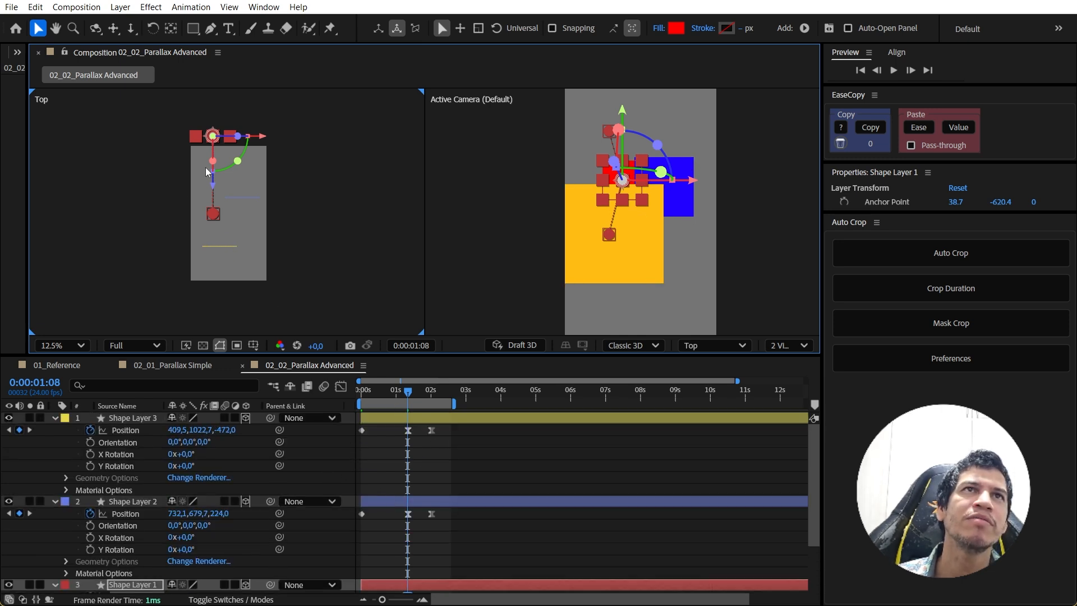
left_click(416, 433)
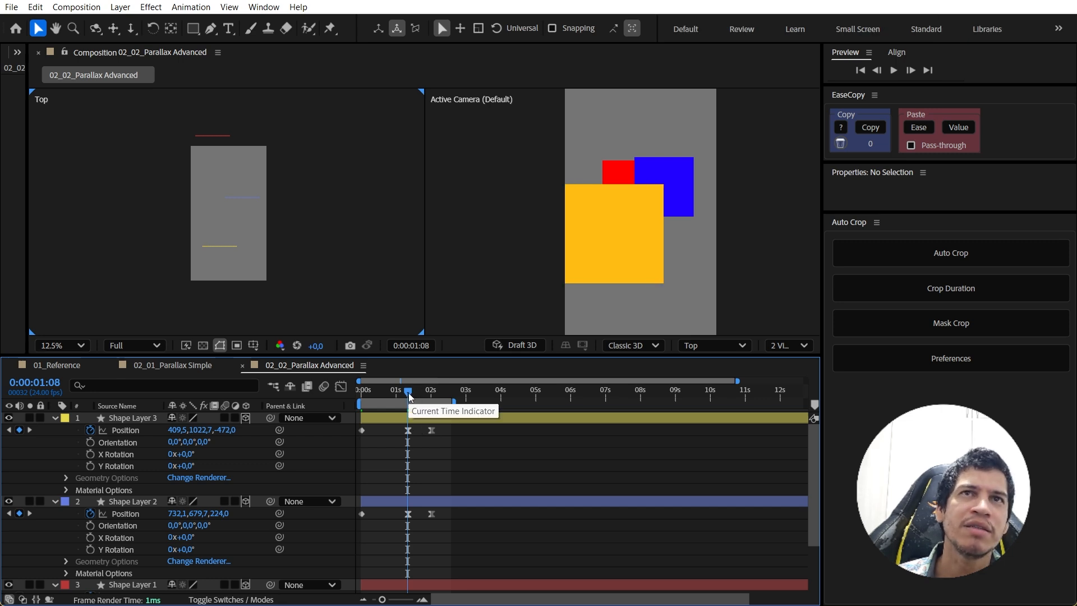
left_click_drag(408, 392, 409, 453)
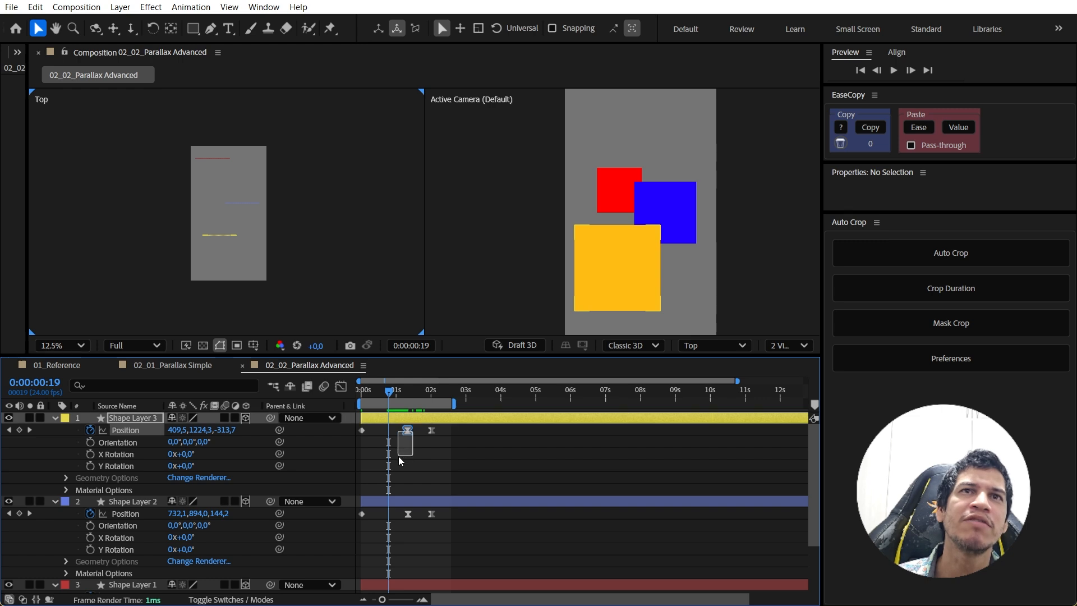
left_click(408, 514)
scroll(415, 525, "down", 3)
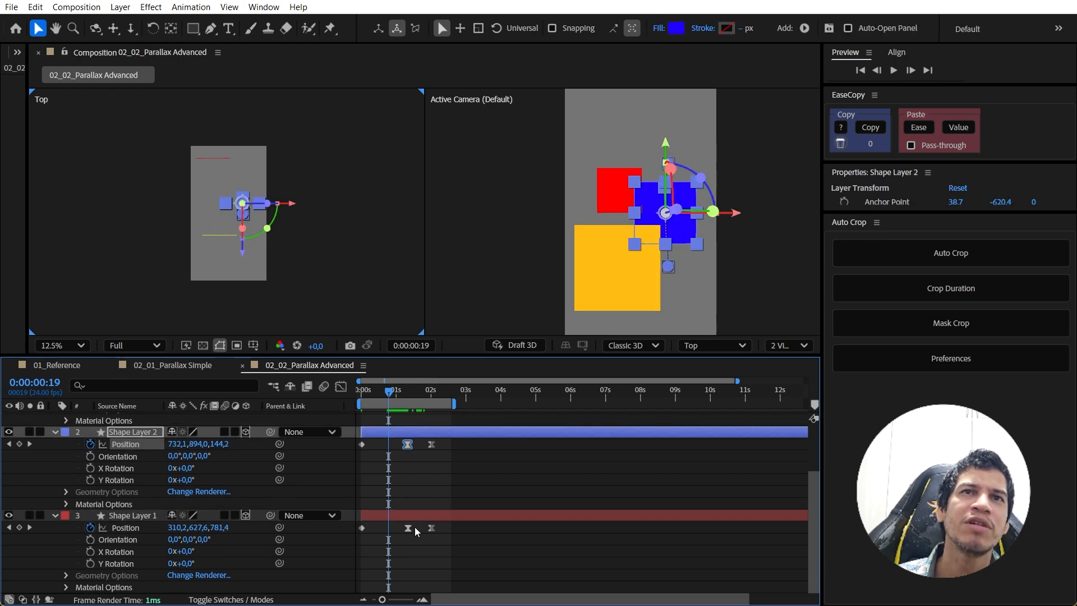
left_click(414, 527)
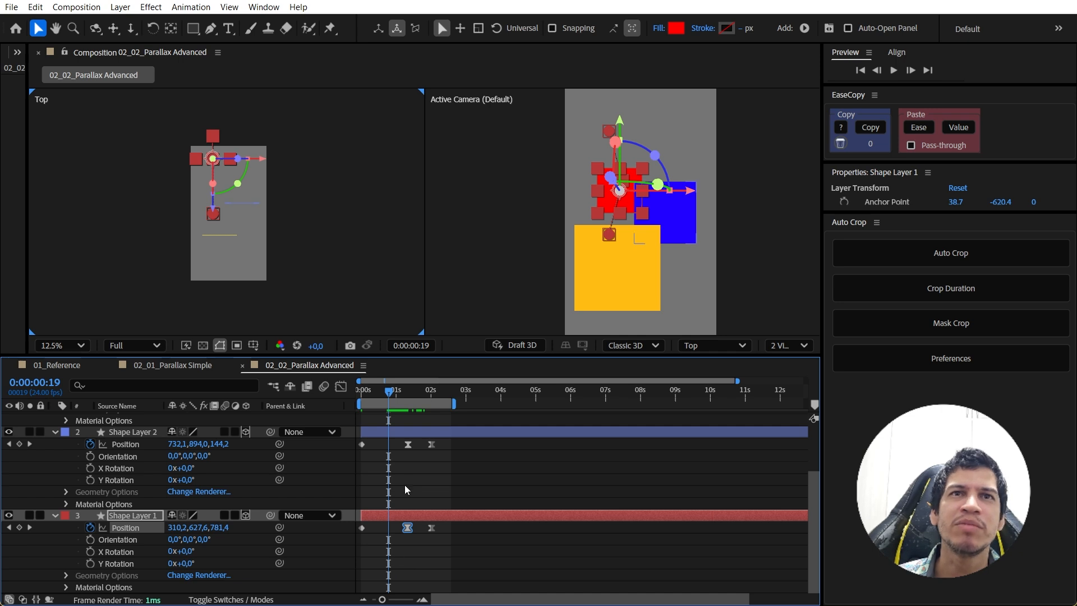
key("space")
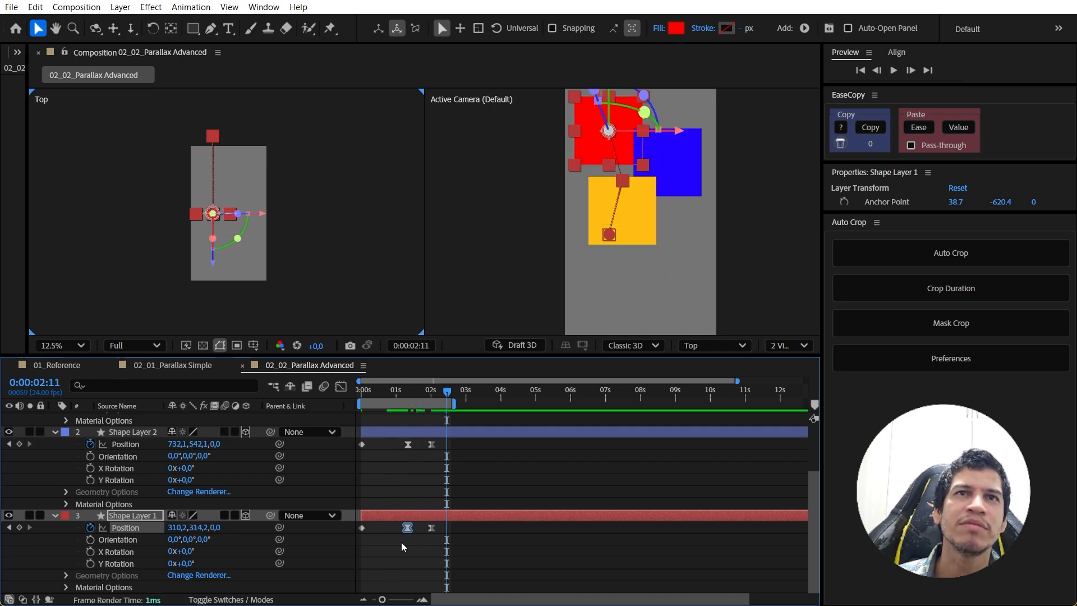
left_click_drag(389, 553, 421, 420)
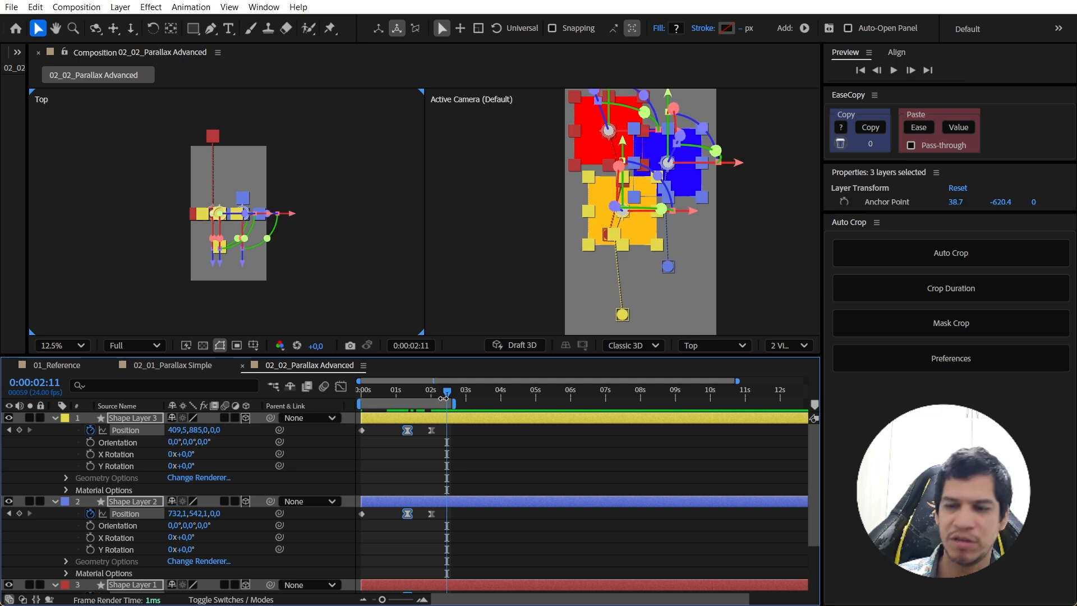
key("Delete")
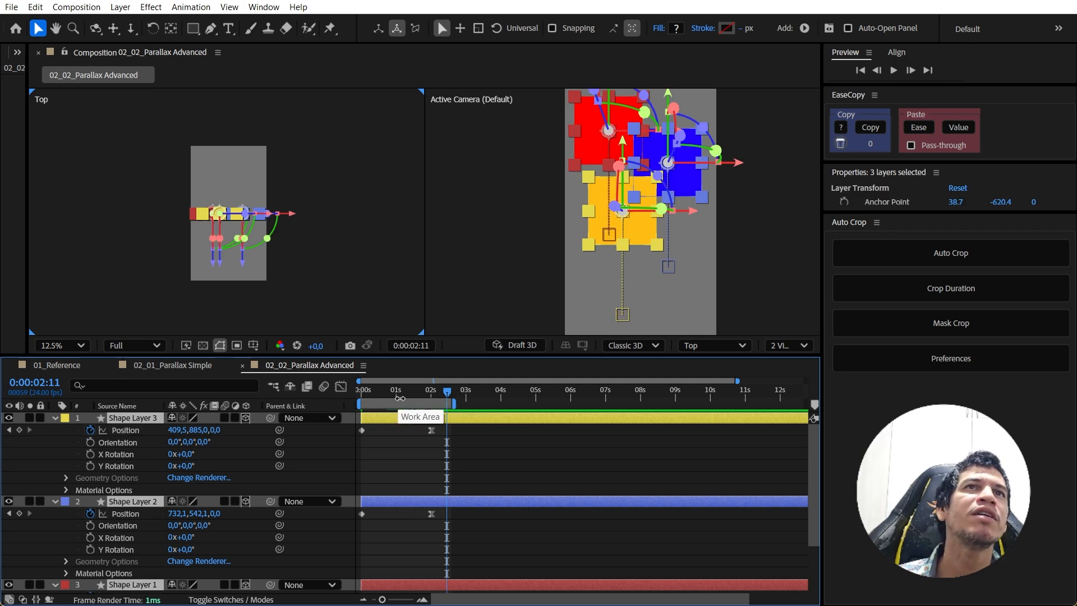
left_click(422, 472)
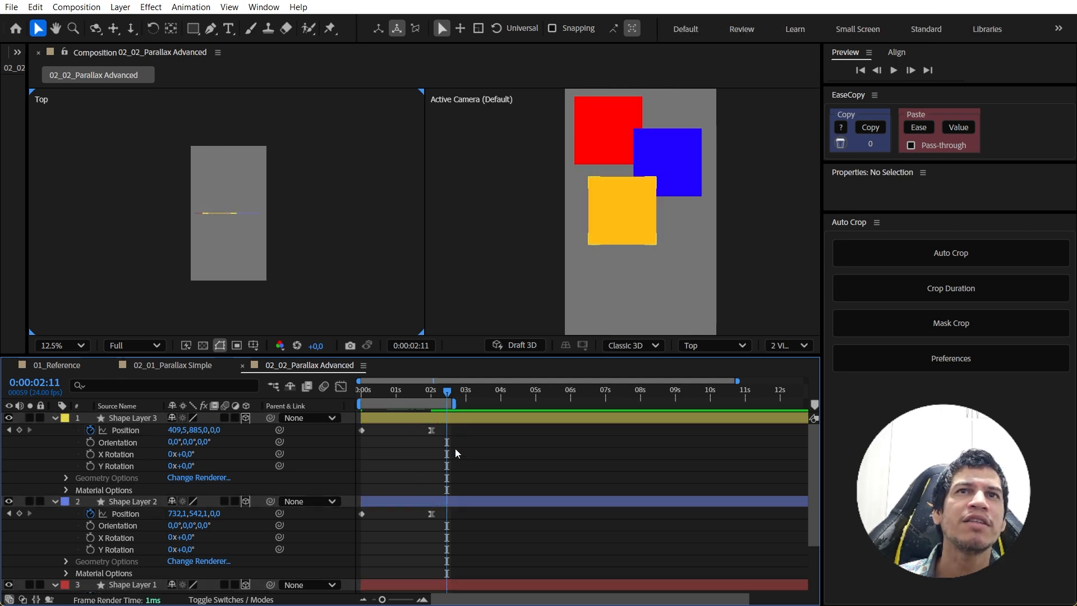
Select both Position keyframes of the red square on Shape Layer 1 and push them back in the Top view to a Z of about 936.
scroll(456, 448, "down", 2)
left_click_drag(452, 529, 347, 541)
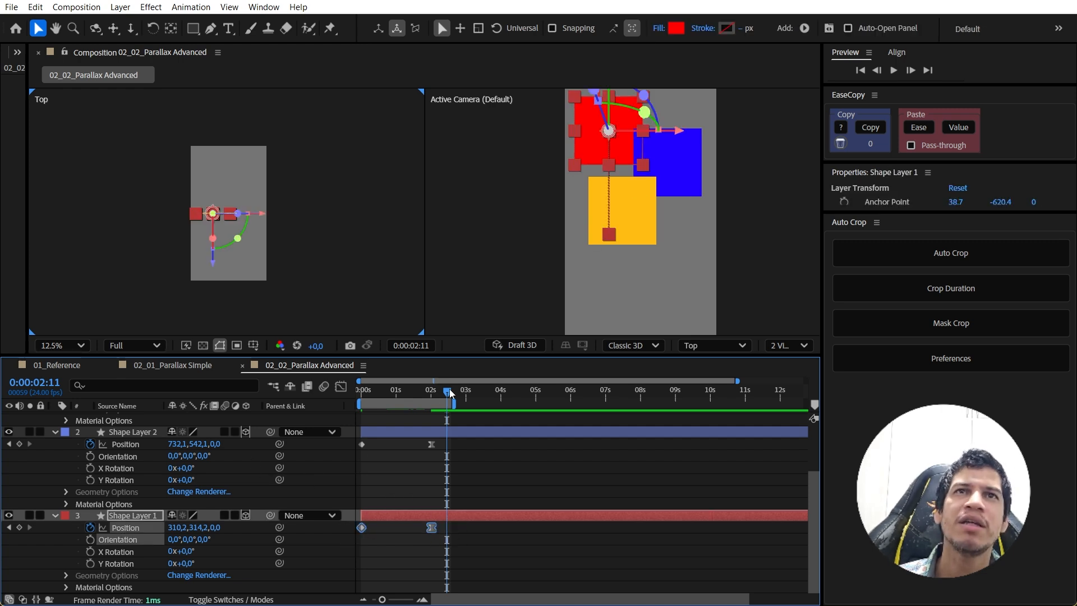
key("Page_Up")
key("Page_Up")
key("Page_Up")
key("Page_Up")
key("Page_Up")
key("Page_Up")
key("Page_Up")
key("Page_Up")
key("Page_Up")
key("Page_Up")
key("Page_Up")
key("Page_Up")
key("Page_Up")
key("Page_Up")
key("Page_Up")
key("Page_Up")
key("Page_Up")
key("Page_Up")
key("Page_Up")
key("Page_Up")
key("space")
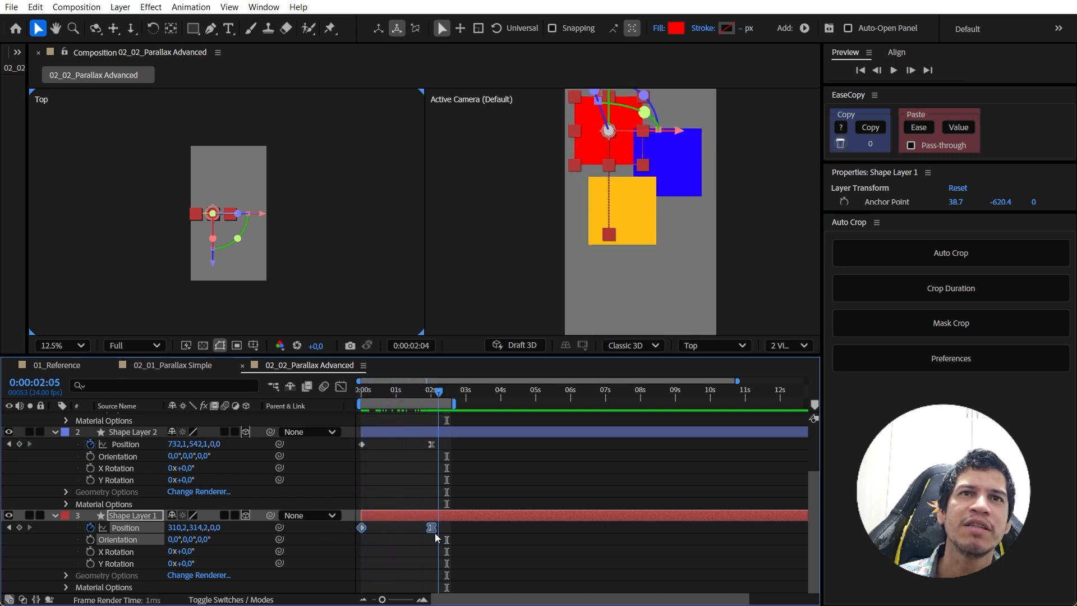
key("space")
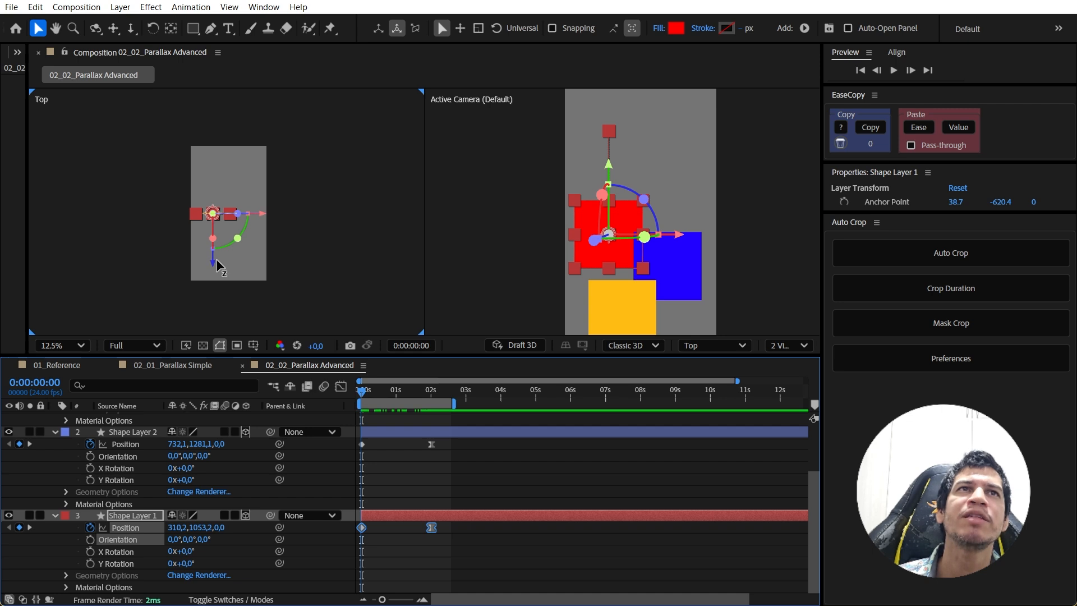
left_click_drag(214, 260, 238, 202)
left_click_drag(244, 204, 289, 212)
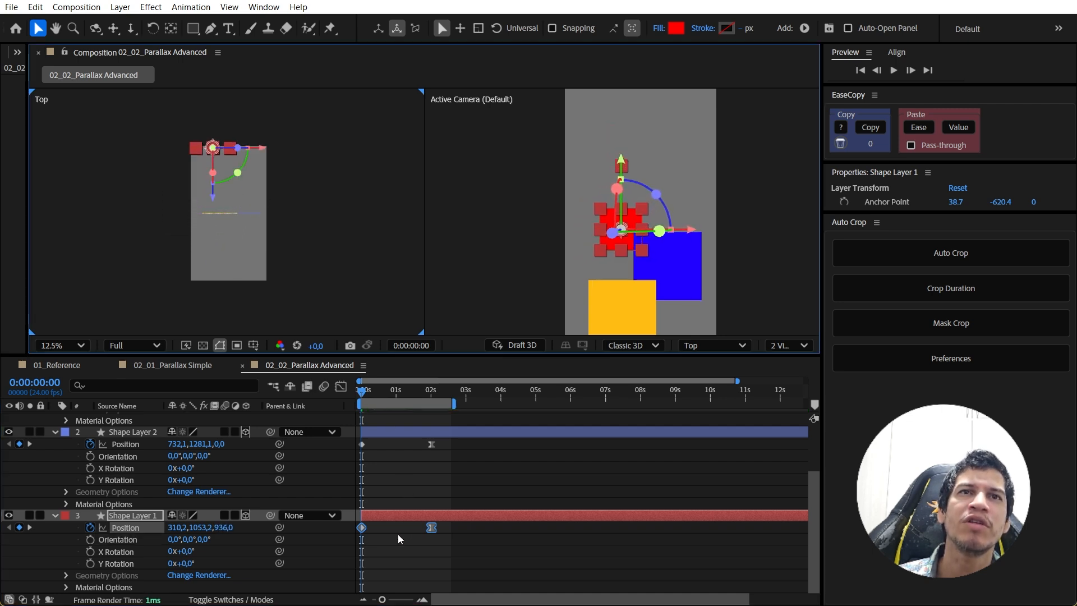
left_click(453, 526)
left_click(349, 537)
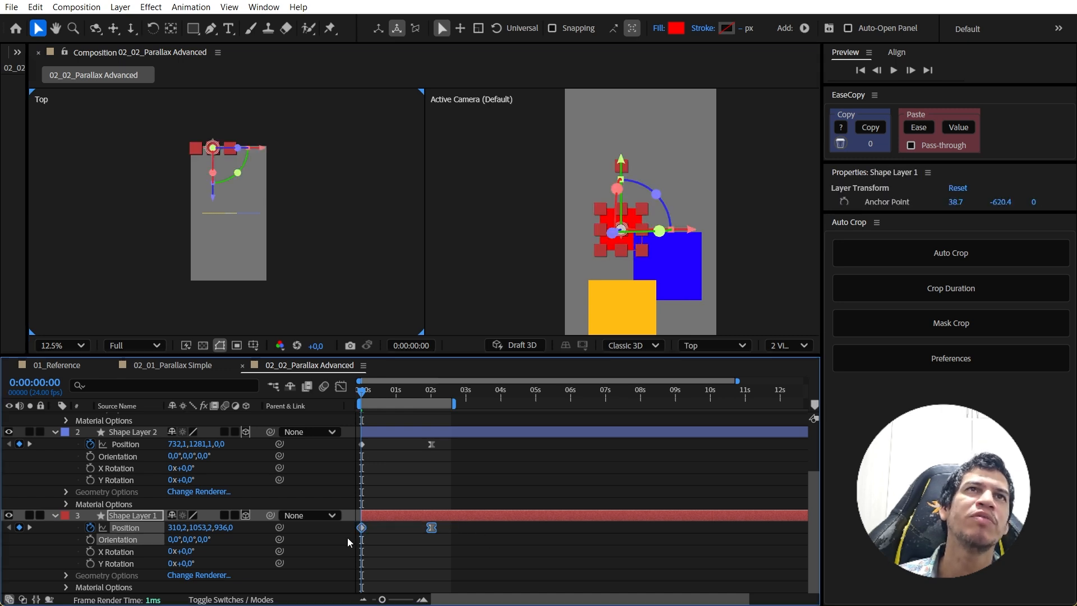
Shift both Position keyframes of the blue square to about 328 in Z and those of the yellow square to about -240.
scroll(417, 470, "up", 3)
left_click_drag(450, 479, 353, 499)
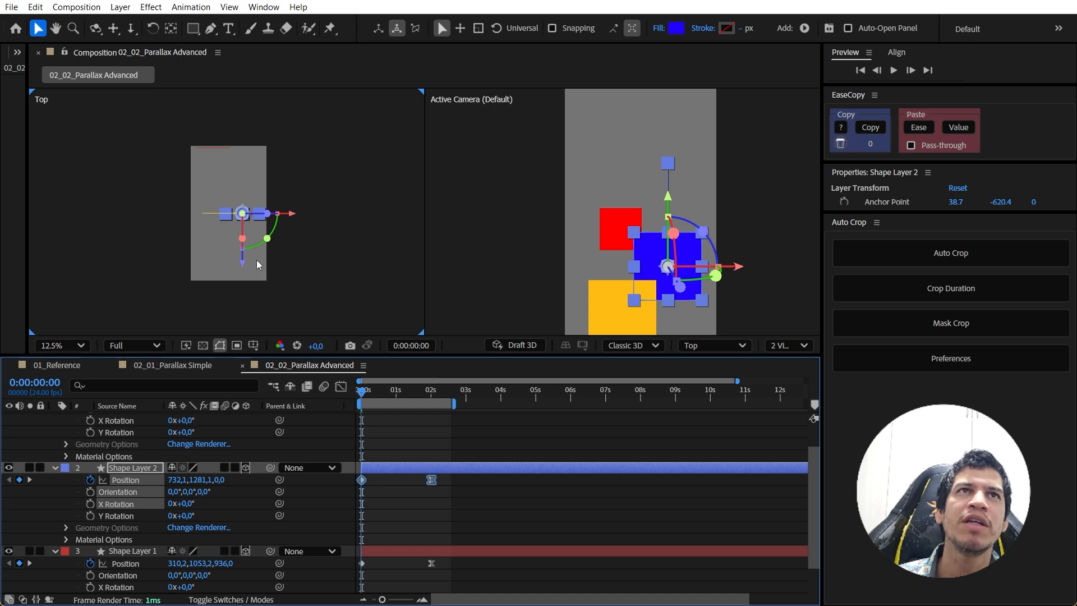
left_click_drag(243, 260, 238, 231)
scroll(460, 441, "up", 3)
left_click_drag(446, 431, 342, 447)
left_click_drag(222, 269, 220, 286)
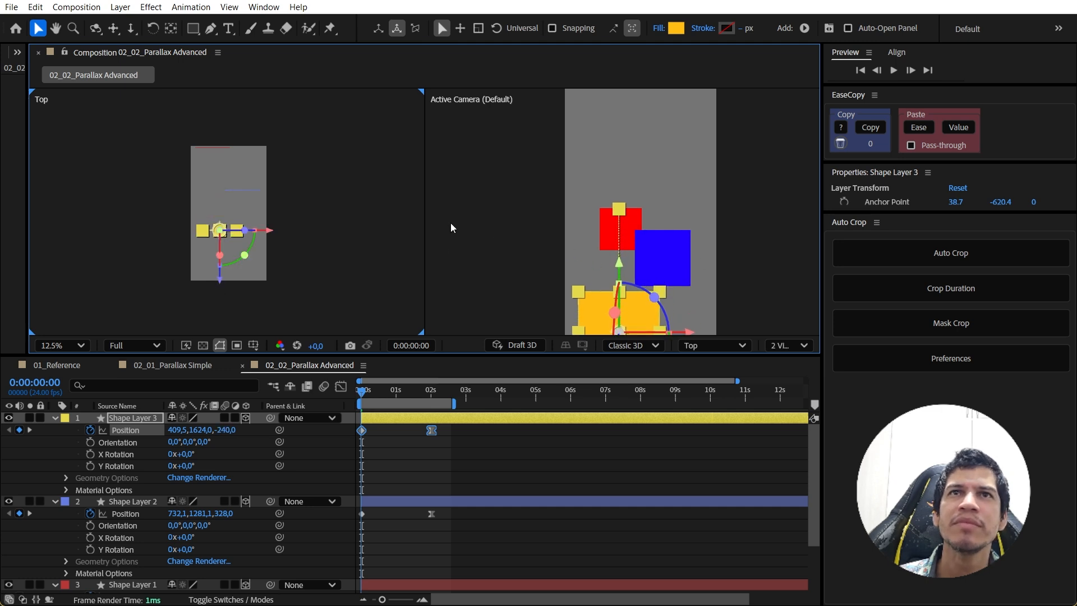
left_click(445, 453)
Play the animation from the start and examine the depth spacing of the three squares in the Top view.
mouse_move(376, 388)
left_mouse_down()
mouse_move(432, 393)
mouse_move(361, 392)
left_mouse_up()
key("space")
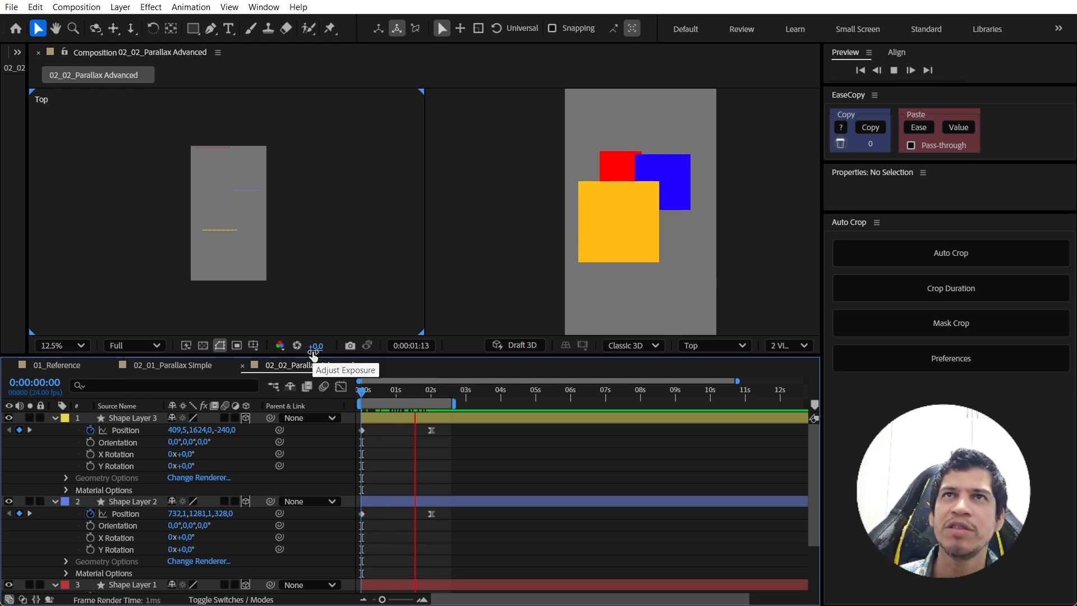
scroll(381, 460, "down", 2)
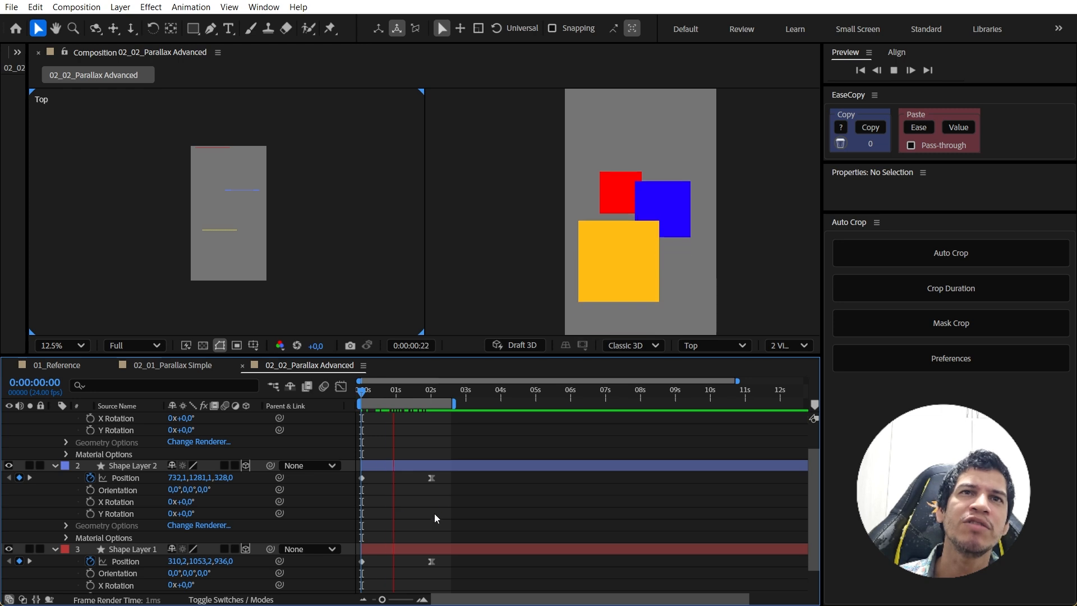
scroll(387, 518, "up", 2)
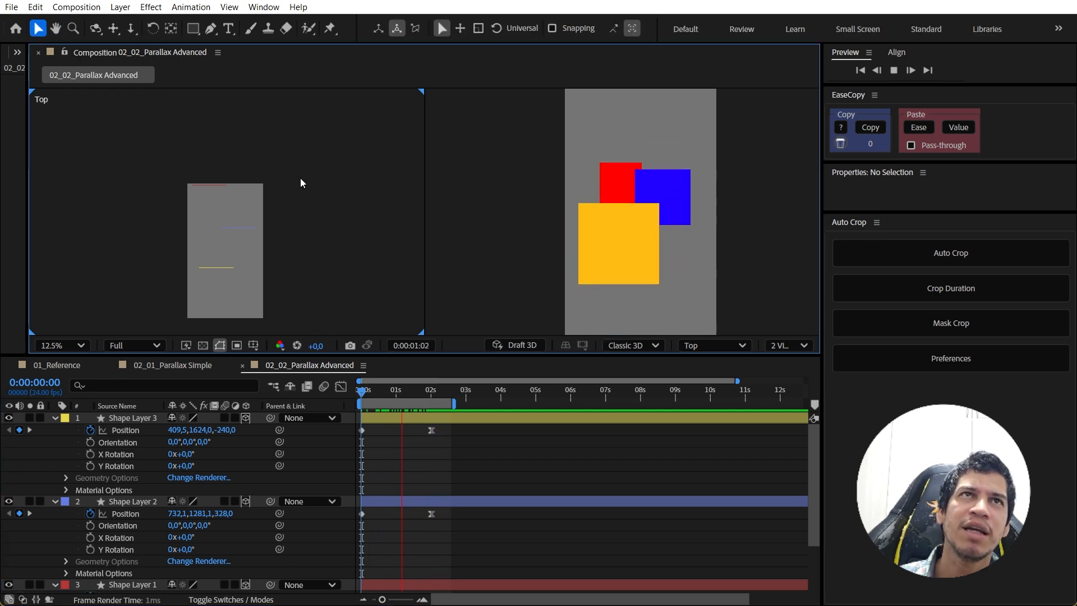
left_click_drag(300, 177, 174, 280)
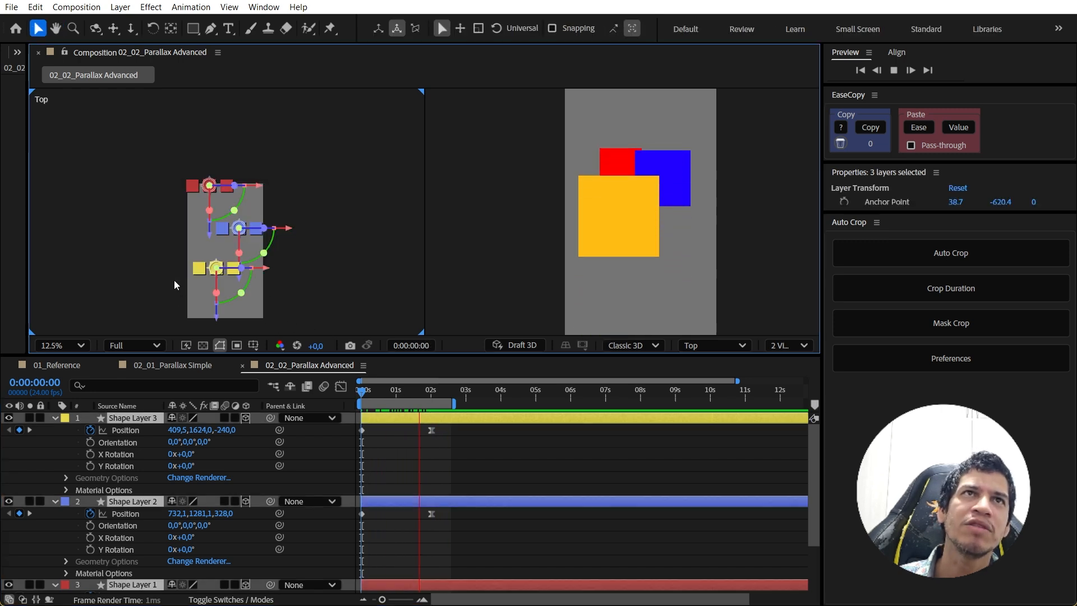
left_click(327, 208)
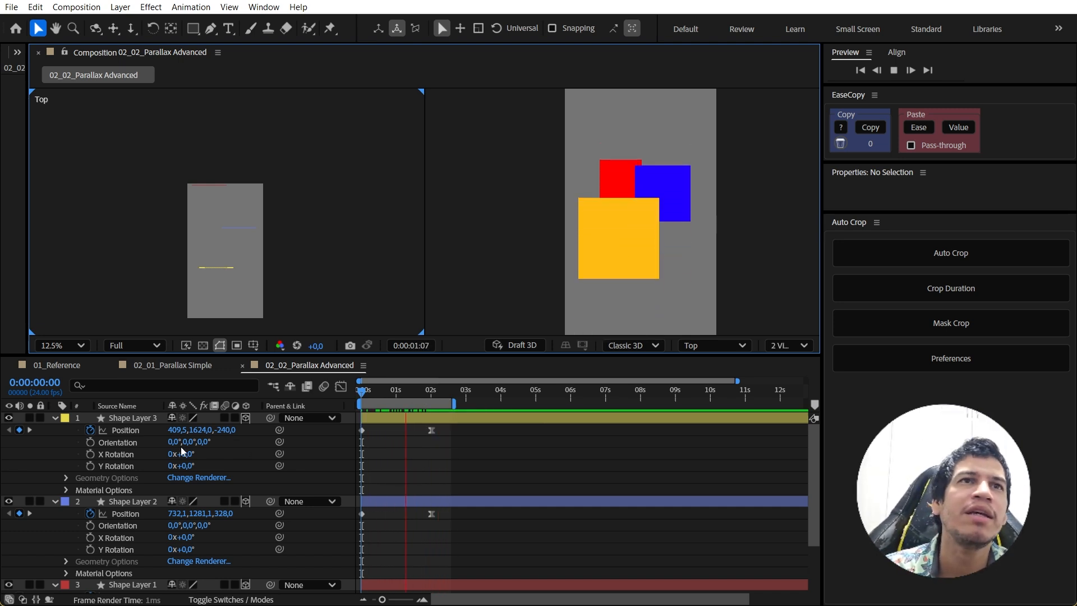
Collapse the properties of all three shape layers, return to 0:00:00:00 and enlarge the composition viewer.
left_click(55, 418)
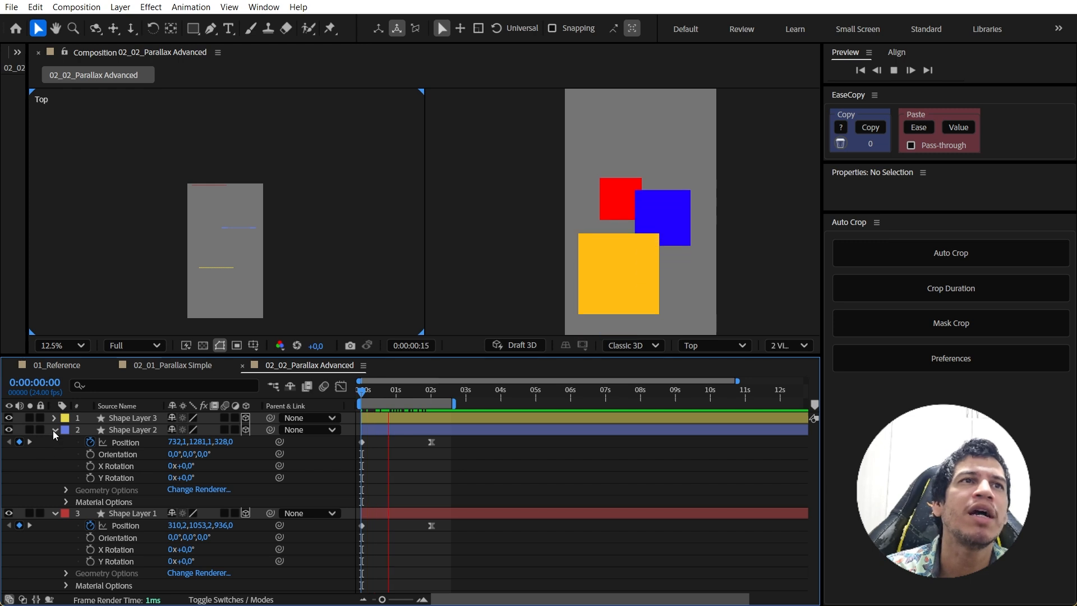
left_click(53, 430)
left_click(55, 442)
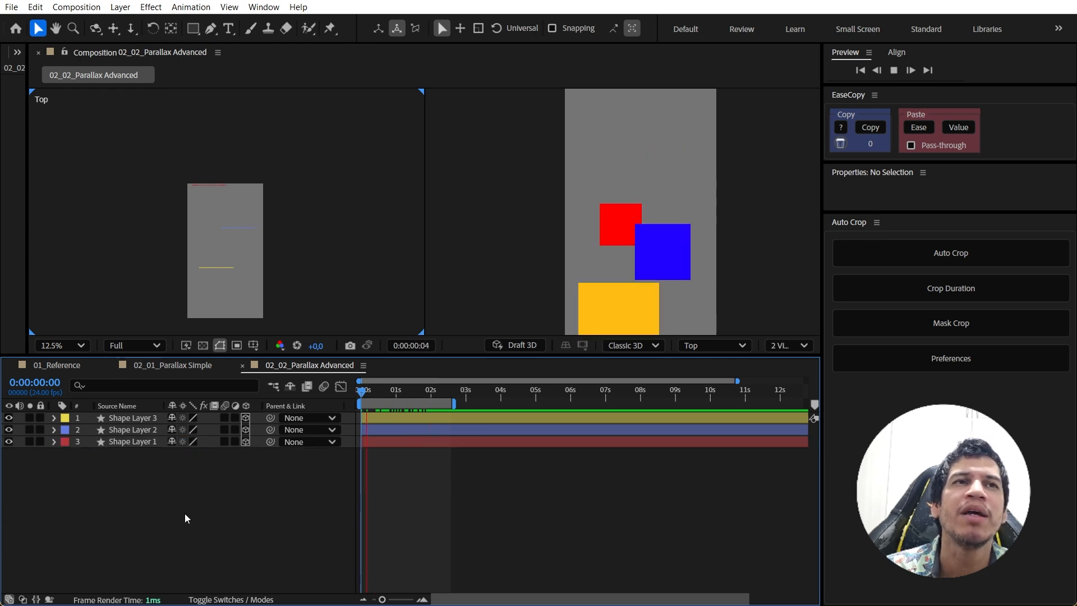
left_click(391, 392)
left_click_drag(401, 394, 361, 395)
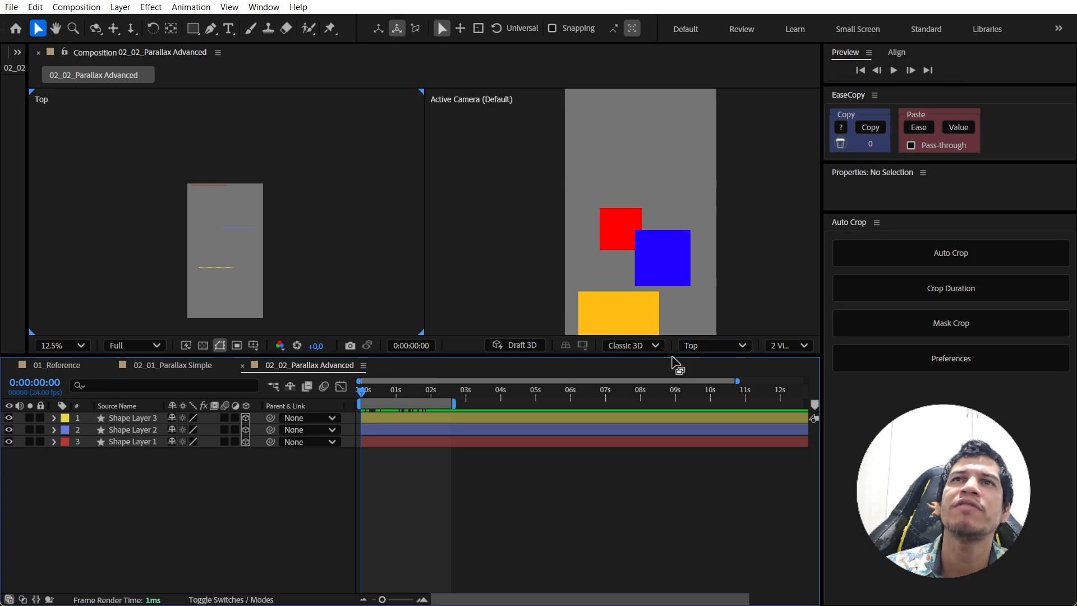
left_click_drag(666, 357, 629, 364)
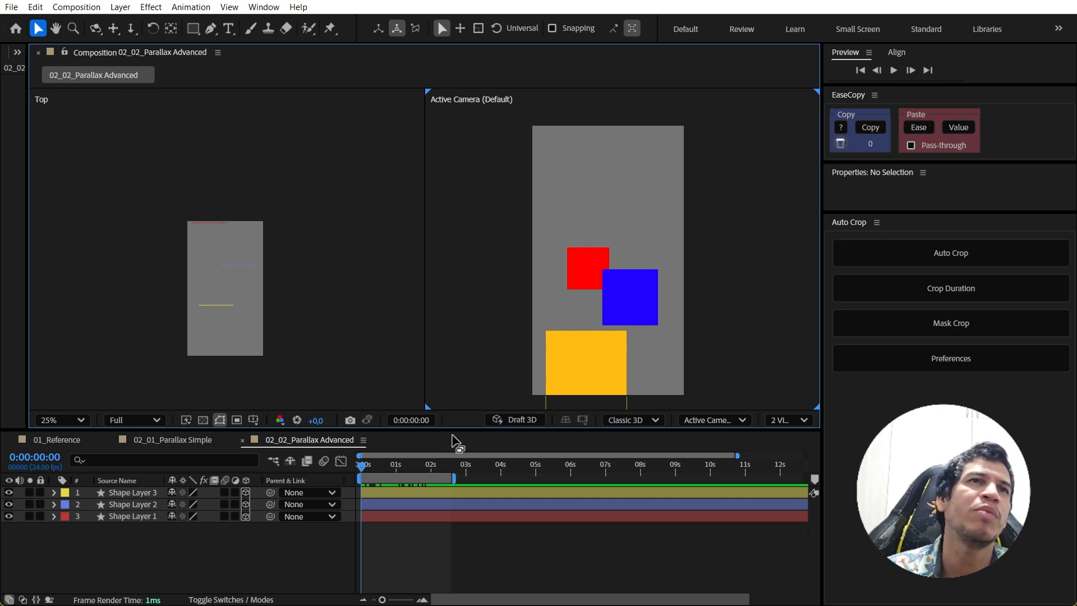
Add a two-node camera with the 50mm preset, created from the current view.
left_click(123, 8)
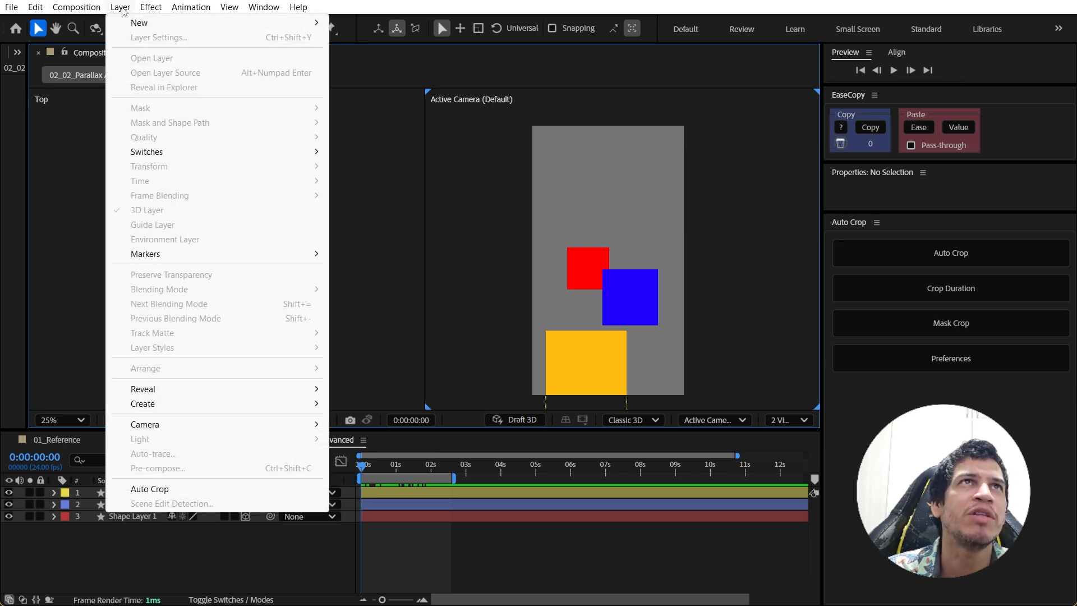
mouse_move(308, 24)
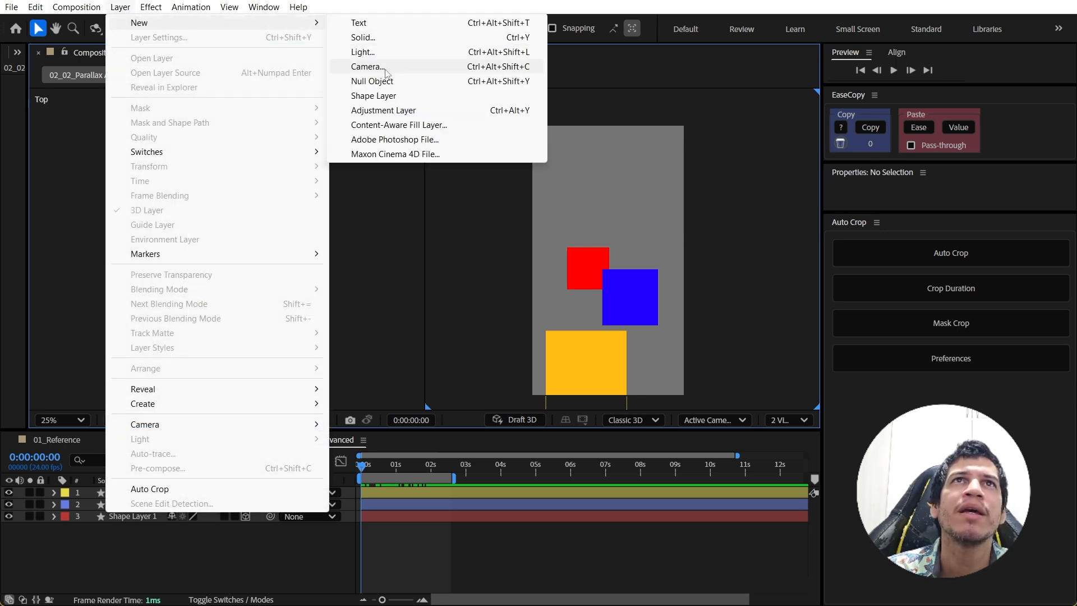
left_click(483, 69)
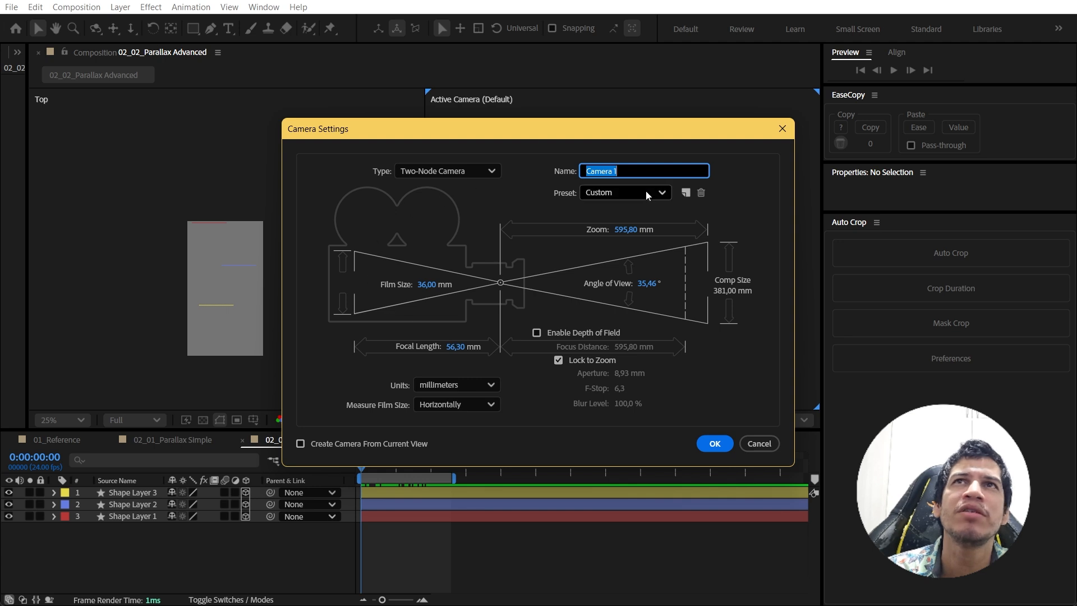
left_click(301, 443)
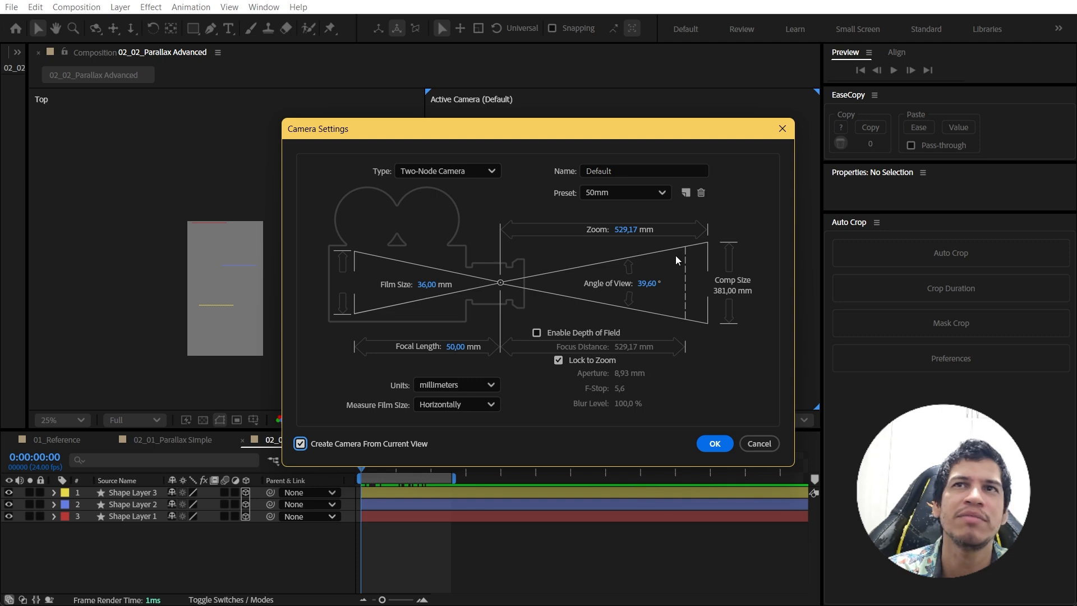
left_click_drag(637, 131, 549, 115)
left_click(657, 425)
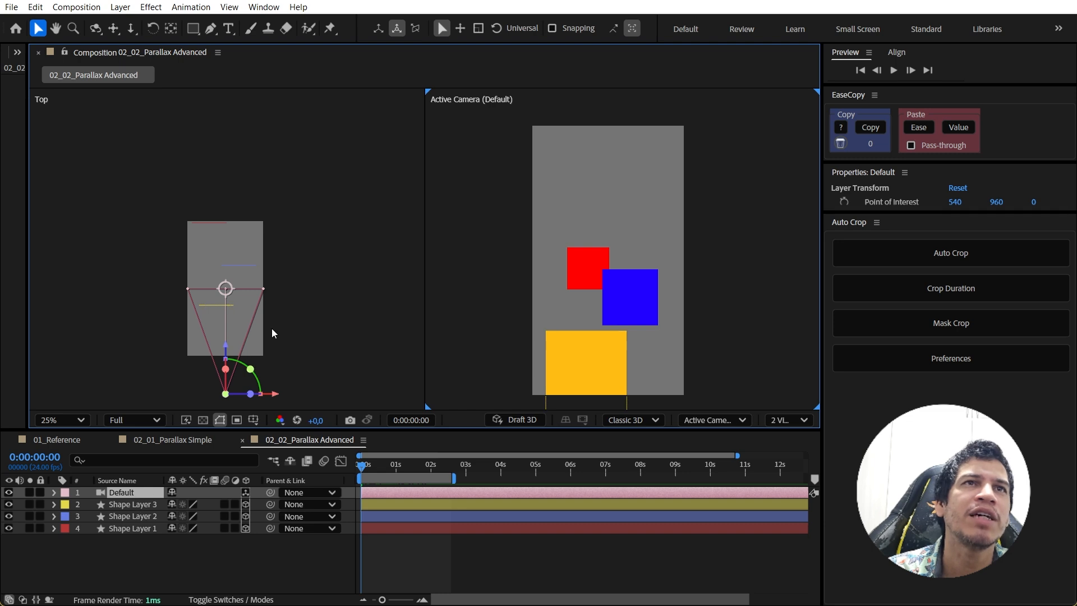
Try pushing the camera forward along Z in the Top view to a point of interest Z of about 112.
left_click_drag(271, 324, 275, 286)
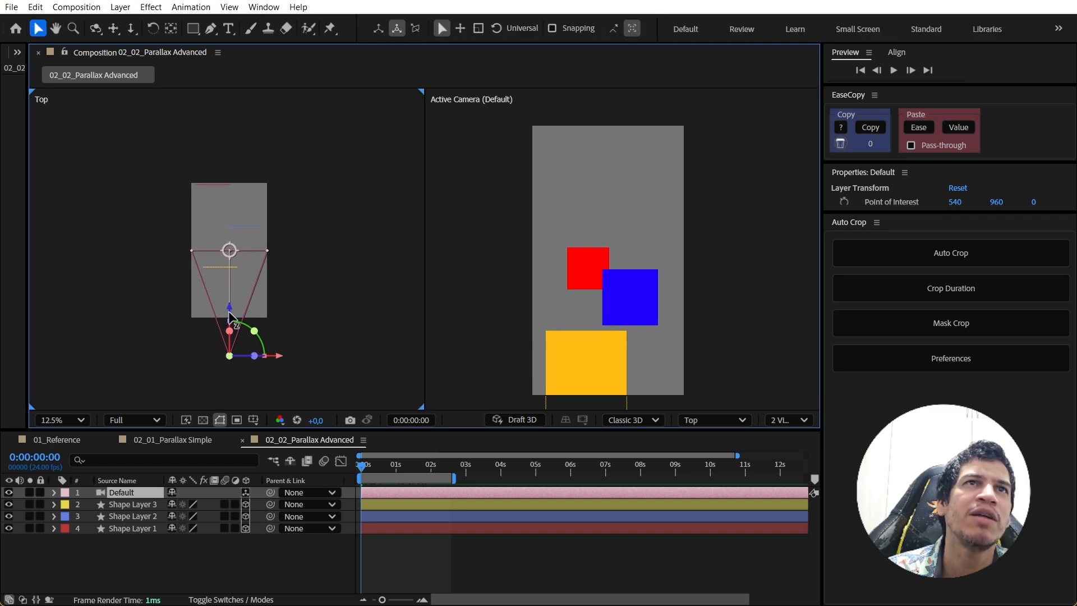
left_click_drag(229, 317, 260, 309)
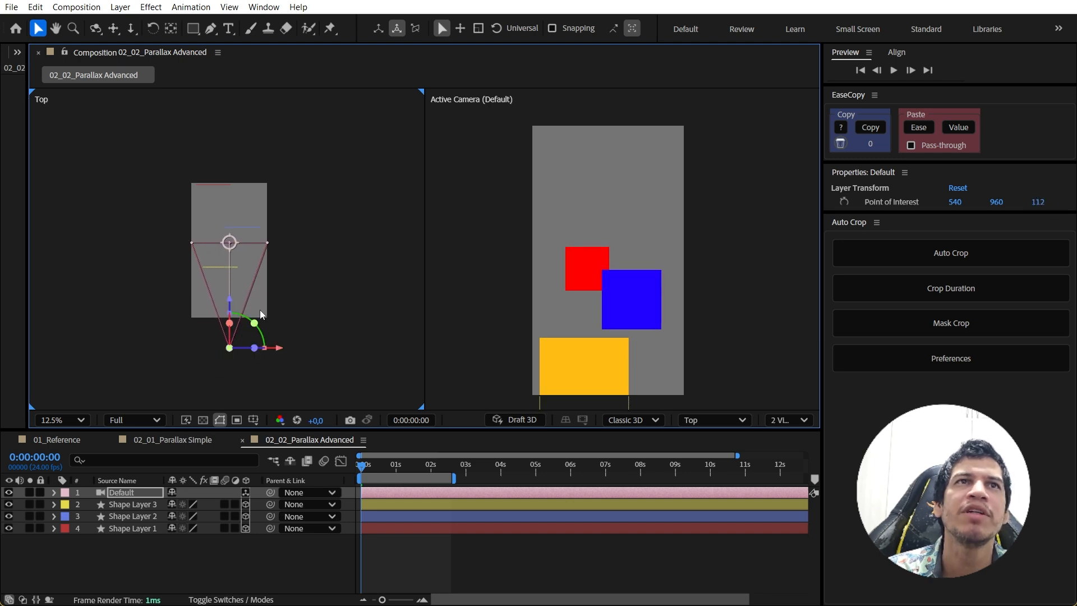
key("ctrl+z")
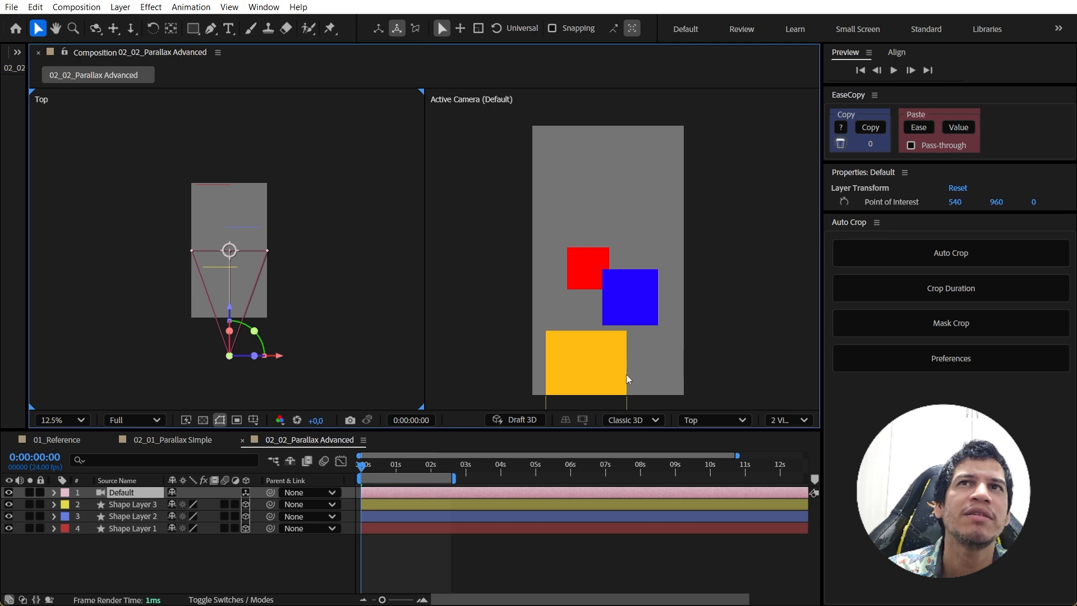
Move to 0:00:01:03, expand the Default camera's options and turn on its Depth of Field.
left_click_drag(377, 470, 399, 469)
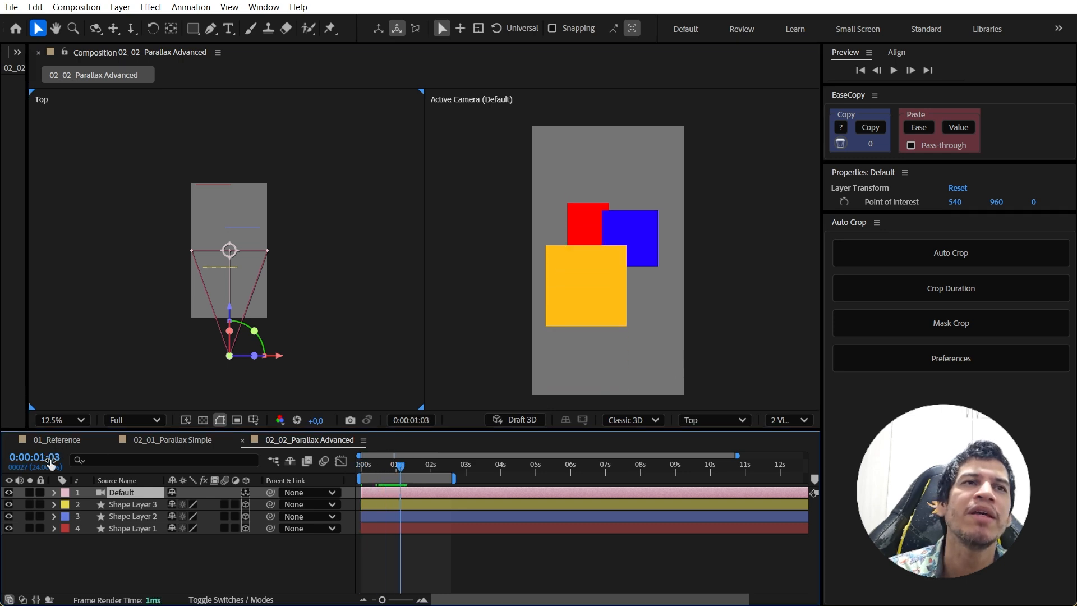
left_click(53, 492)
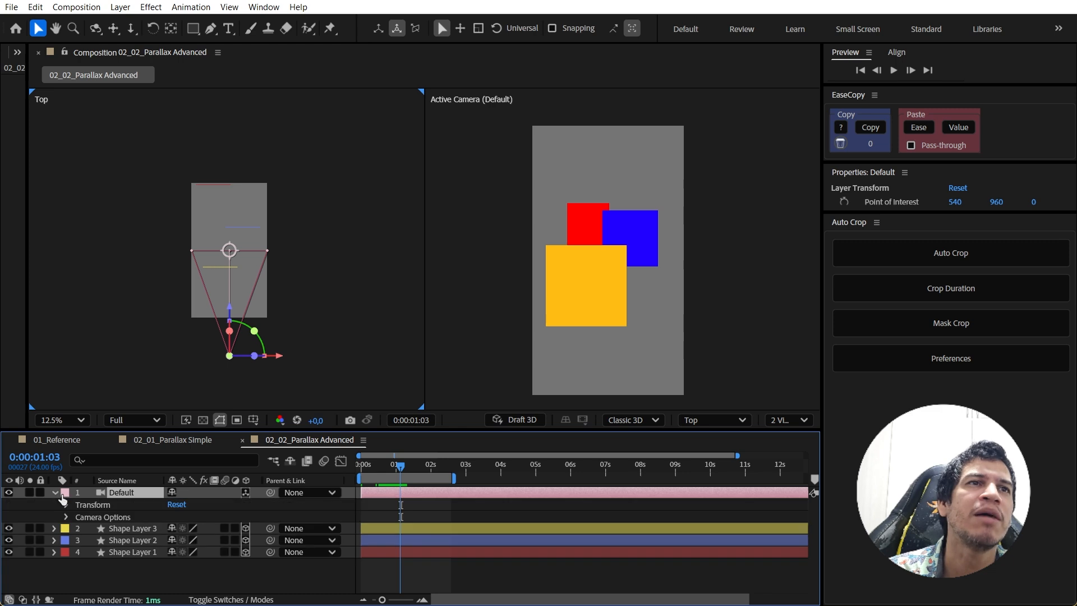
left_click(66, 517)
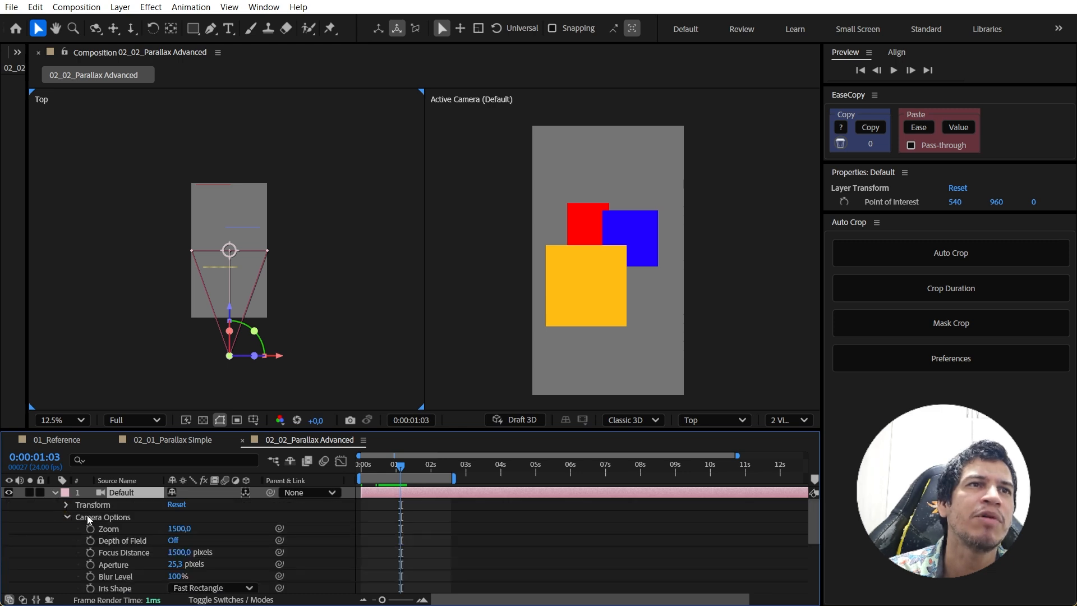
scroll(134, 522, "down", 2)
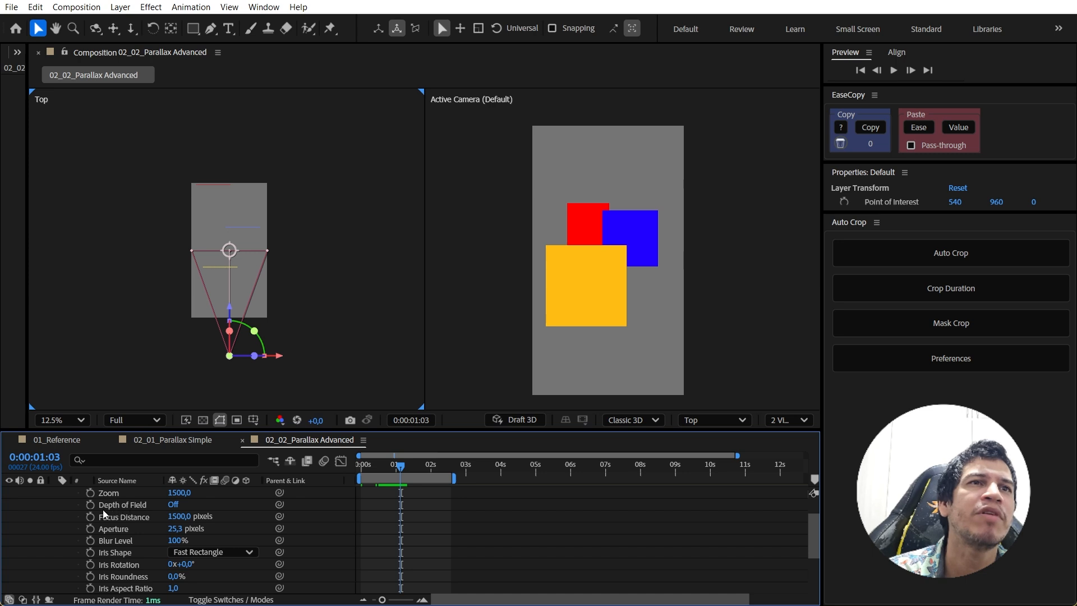
left_click(170, 505)
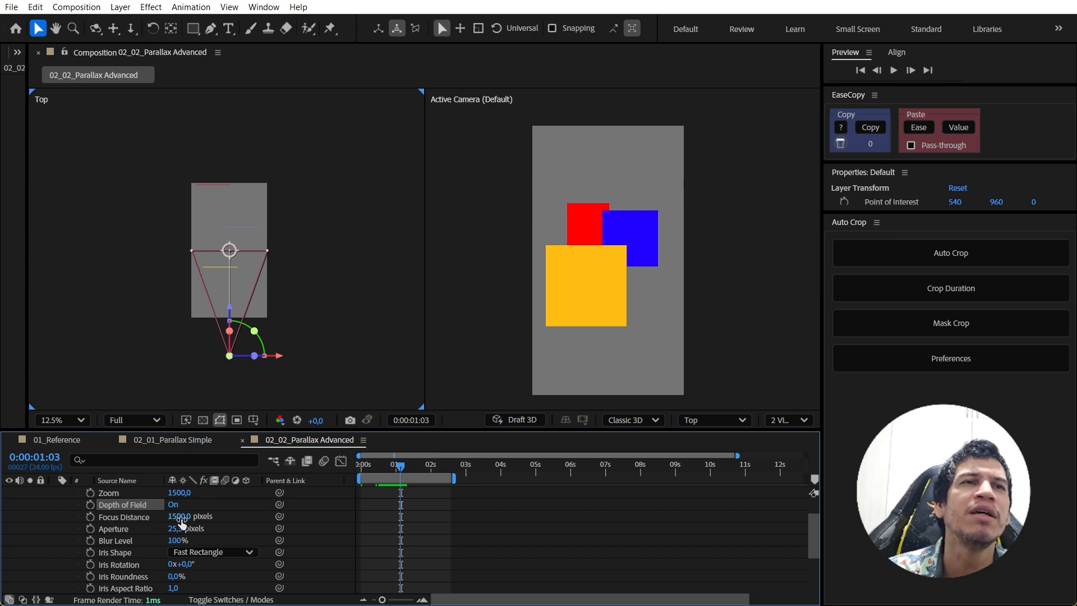
Set the camera's Focus Distance to 1268 pixels, at the yellow square's depth, and its Blur Level to 778%.
mouse_move(181, 523)
left_mouse_down()
mouse_move(3, 535)
mouse_move(173, 517)
left_mouse_up()
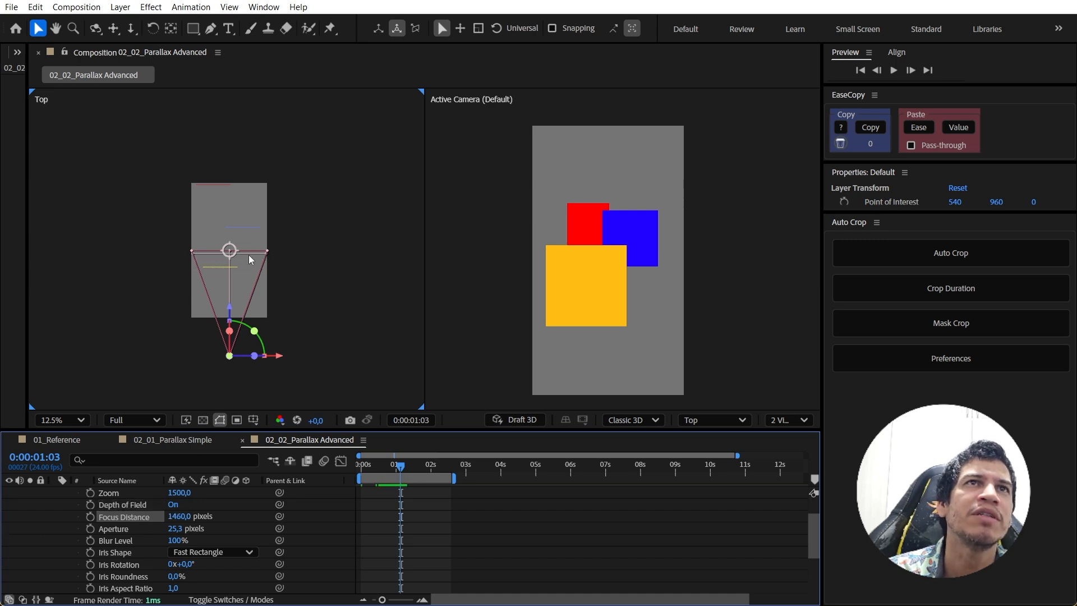
left_click_drag(181, 516, 75, 519)
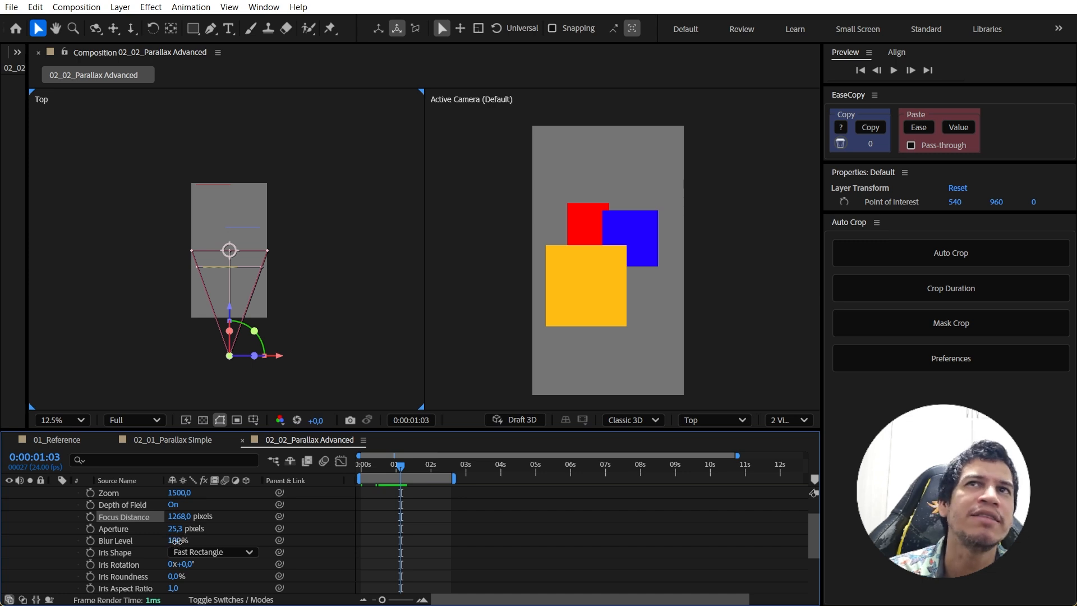
left_click_drag(177, 540, 358, 519)
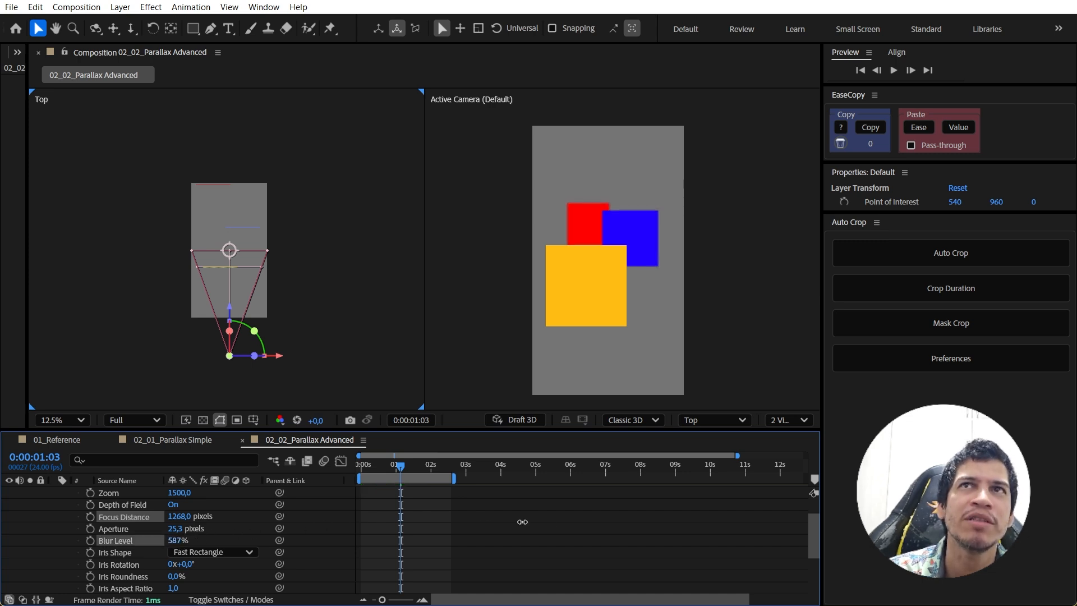
left_click_drag(522, 522, 641, 530)
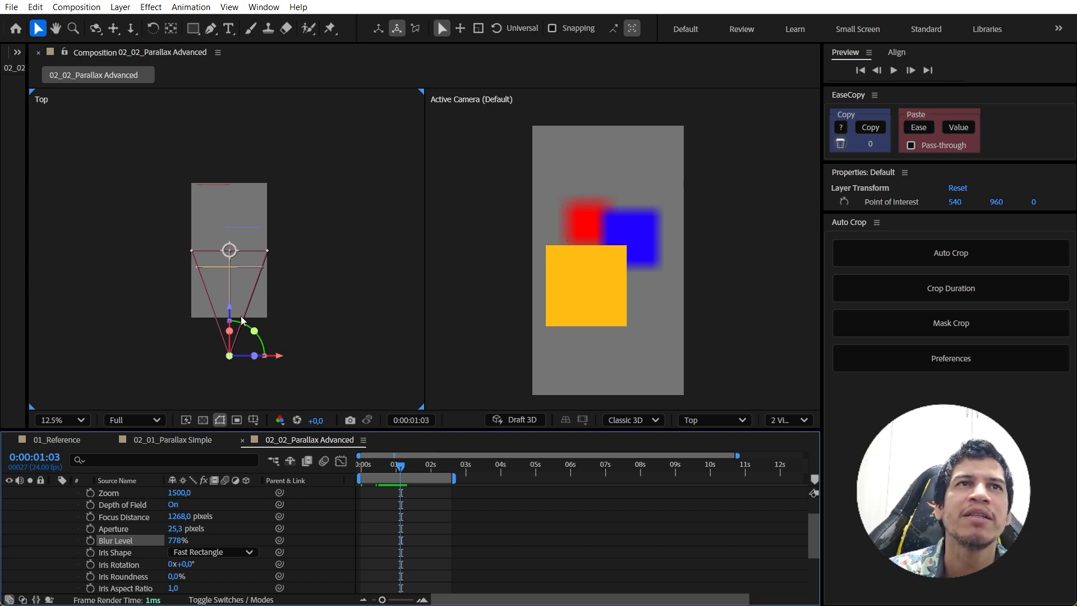
Push the camera forward along Z in the Top view to a point of interest Z of 552, and pull it back to 16.
left_click_drag(230, 315, 234, 274)
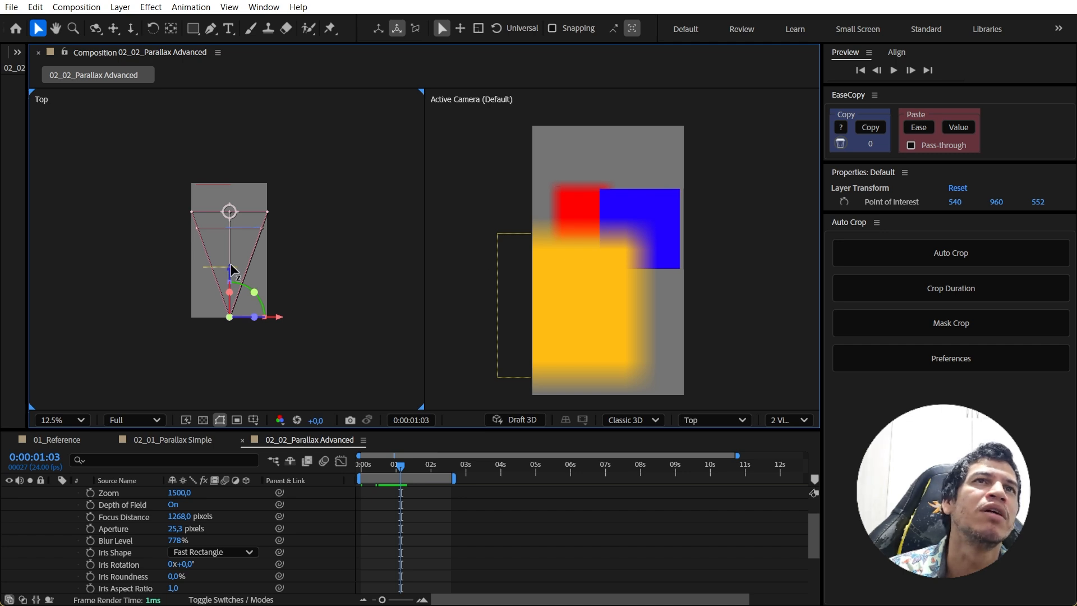
left_click_drag(230, 274, 221, 312)
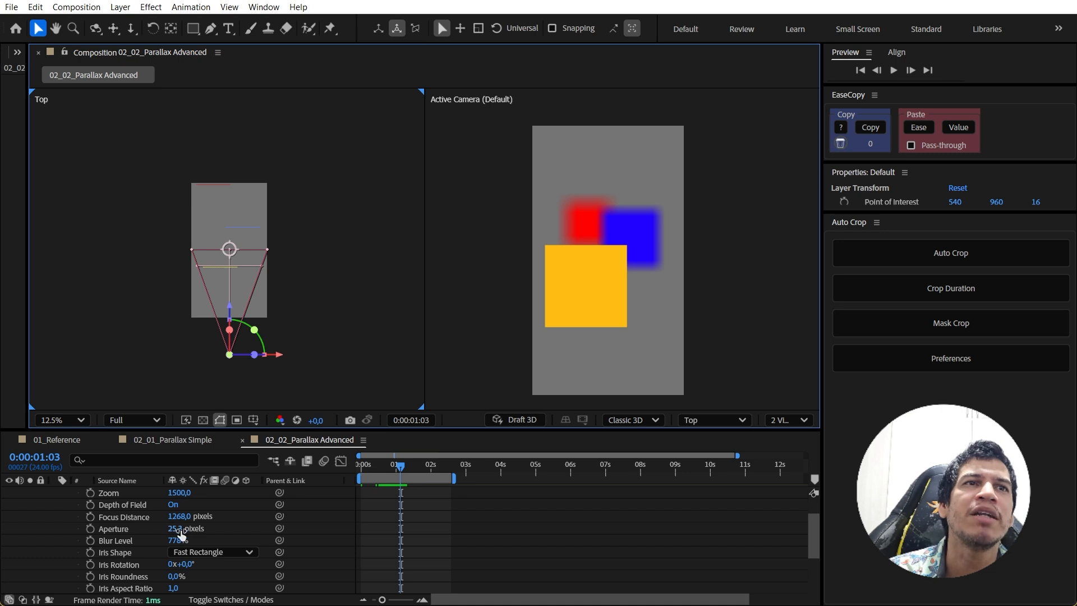
Set the camera's Aperture to 41 pixels, look through the remaining camera options and play the animation with depth of field.
left_click_drag(175, 530, 206, 524)
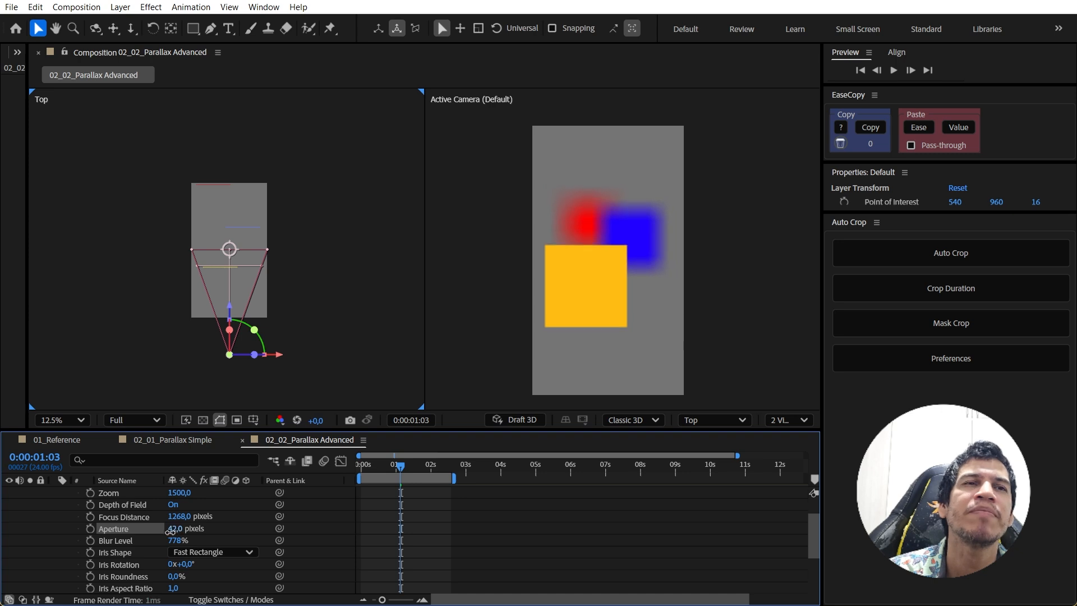
scroll(237, 495, "up", 1)
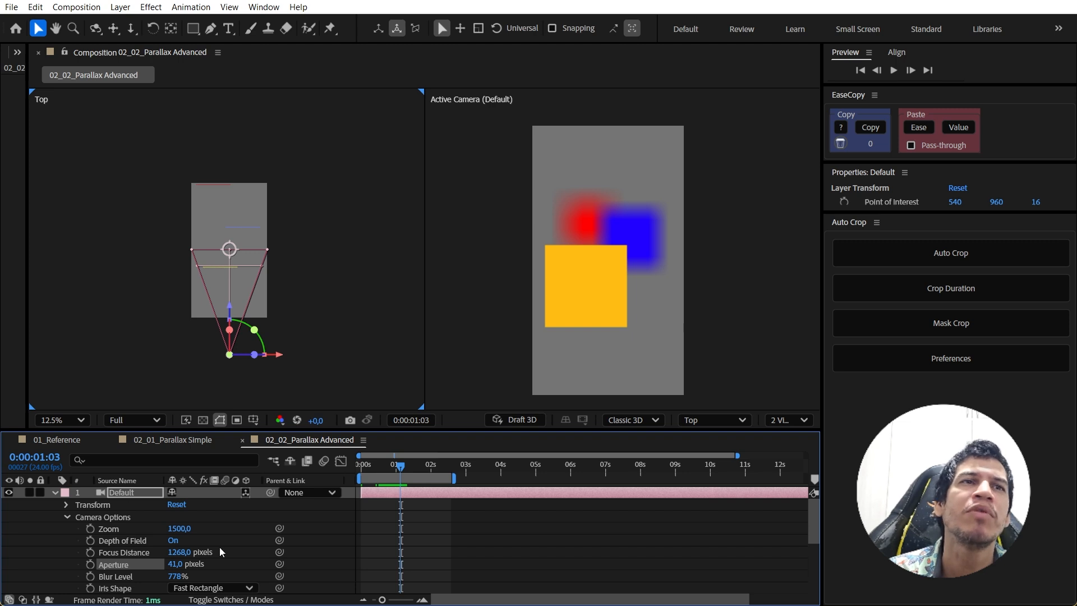
scroll(216, 546, "down", 3)
scroll(185, 528, "down", 2)
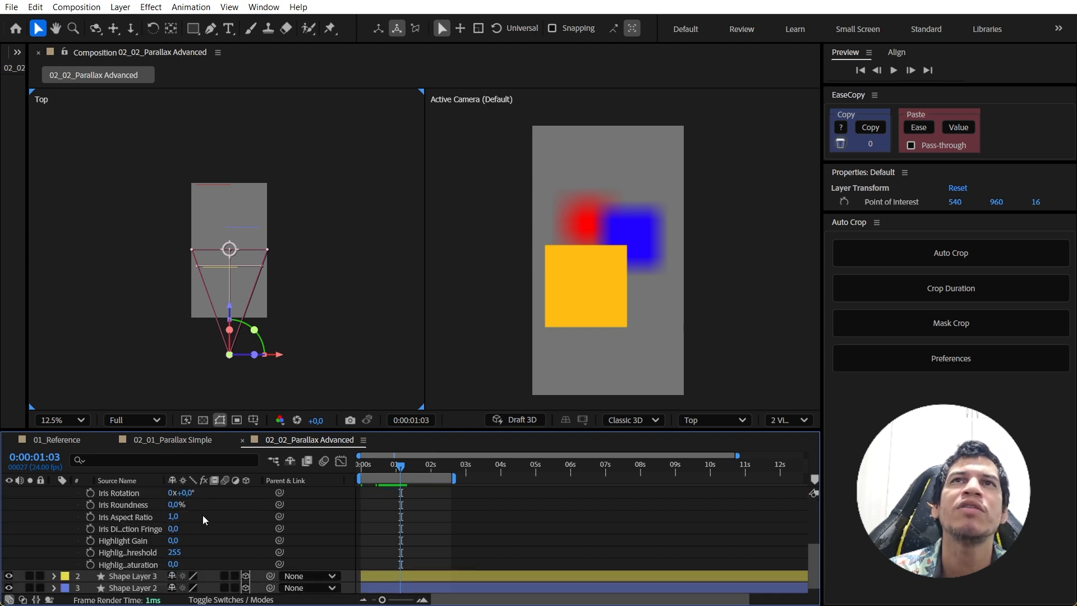
scroll(203, 515, "up", 3)
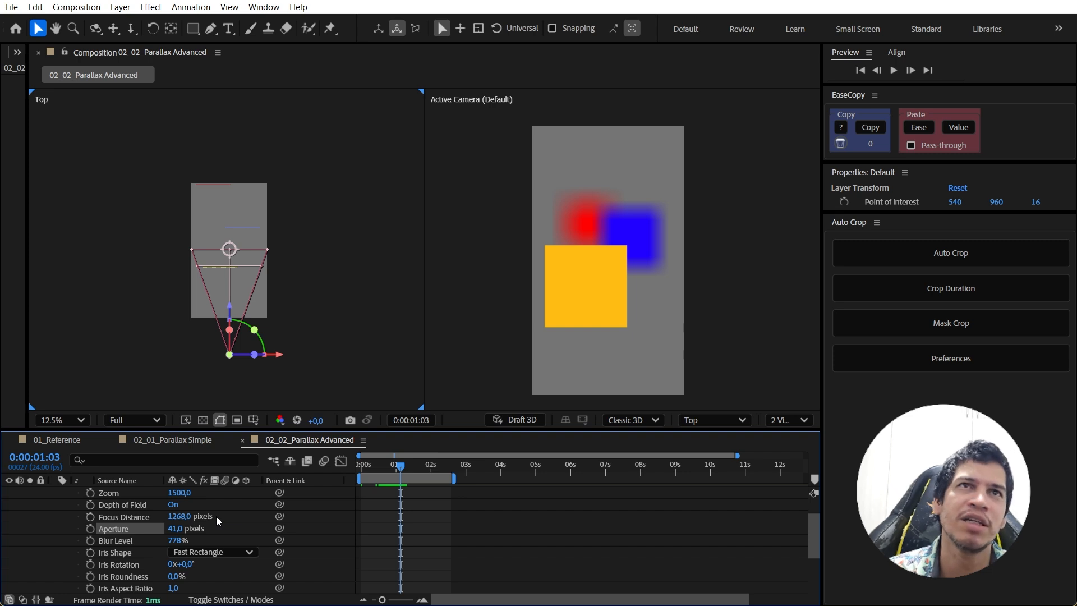
key("space")
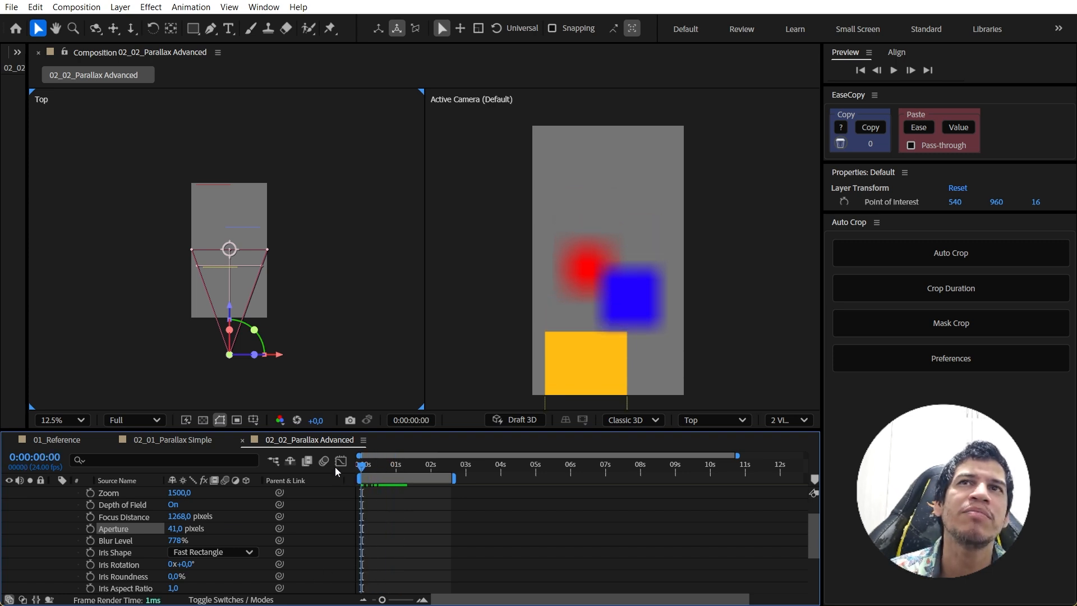
scroll(139, 539, "up", 2)
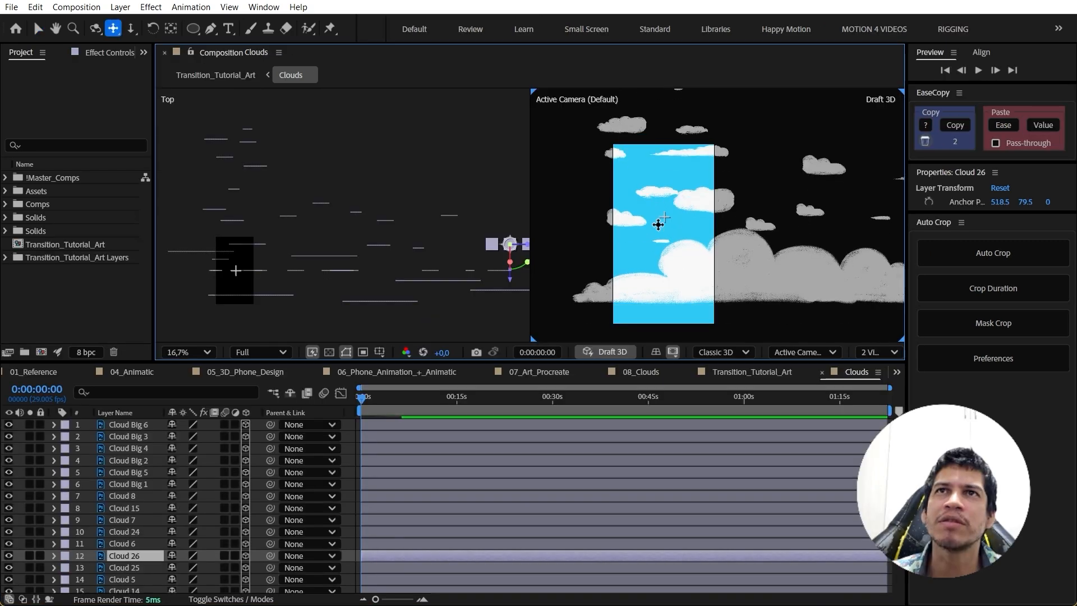
left_click_drag(655, 214, 655, 232)
left_click_drag(749, 261, 705, 292)
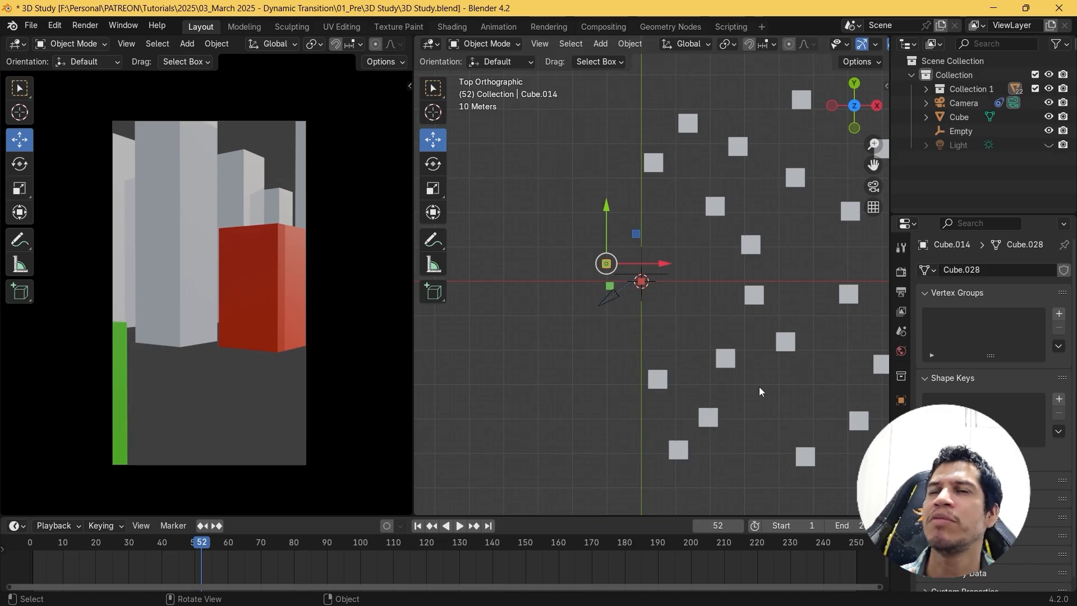
left_click_drag(759, 391, 765, 326)
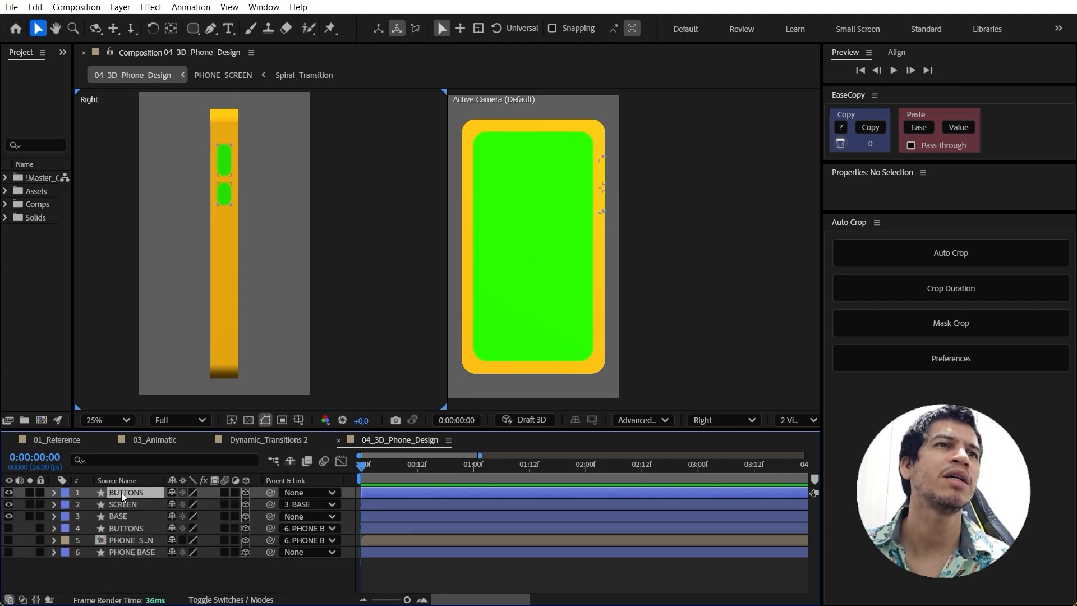
Turn the BASE layer of 04_3D_Phone_Design about its Y axis, and play the 06_Phone_Animation_+_Animatic composition.
left_click(127, 515)
key("r")
left_click_drag(180, 552, 230, 555)
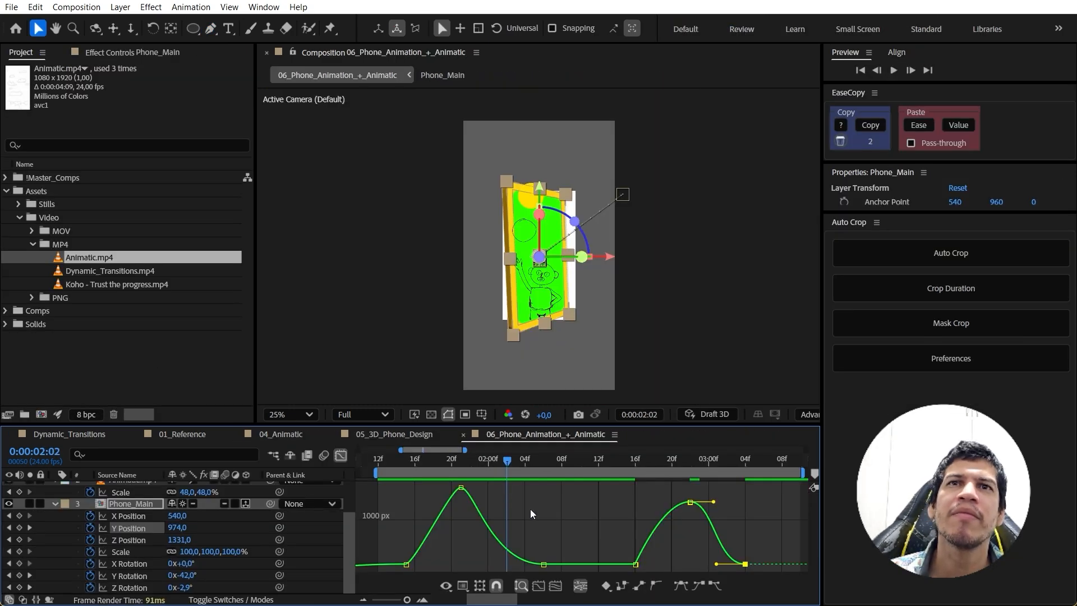
key("space")
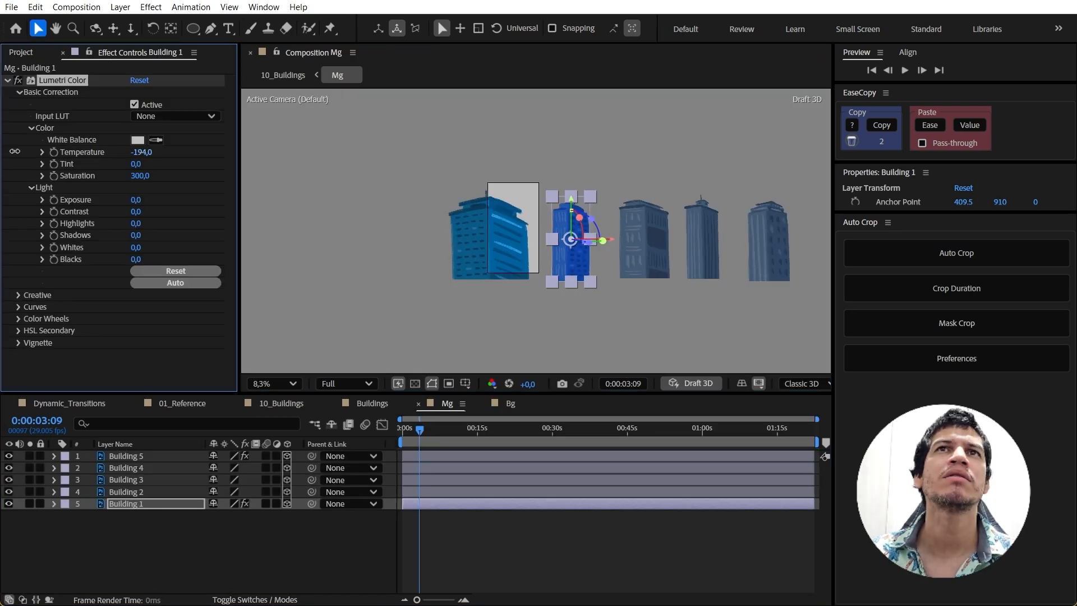
Adjust Building 1's Lumetri Color temperature in the Mg composition, paste the effect onto the next two buildings and vary its temperature and tint.
left_click_drag(15, 151, 39, 152)
left_click(644, 242)
key("ctrl+v")
left_click_drag(136, 152, 236, 152)
left_click_drag(136, 164, 159, 162)
left_click(702, 247)
key("ctrl+v")
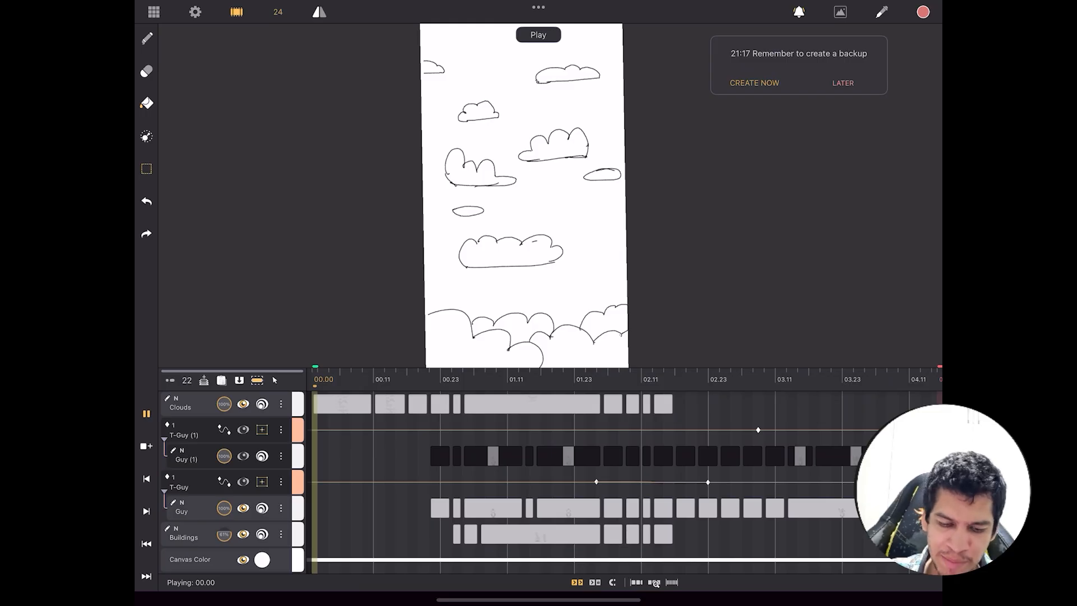
Switch to the hand-drawn animatic and examine its clouds, buildings and guy drawings during playback.
scroll(552, 206, "down", 2)
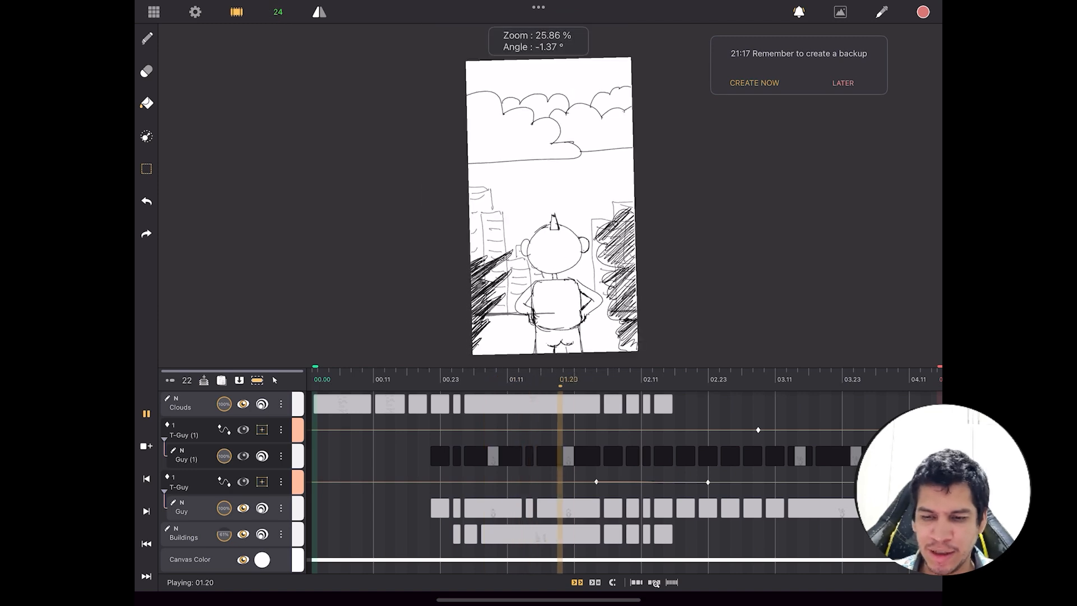
scroll(552, 206, "up", 1)
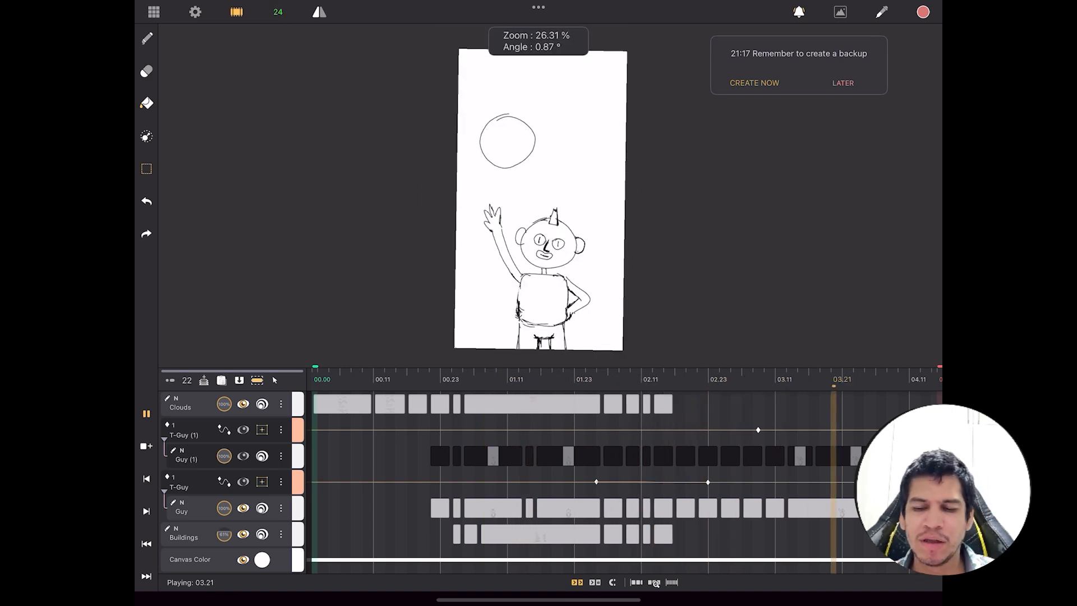